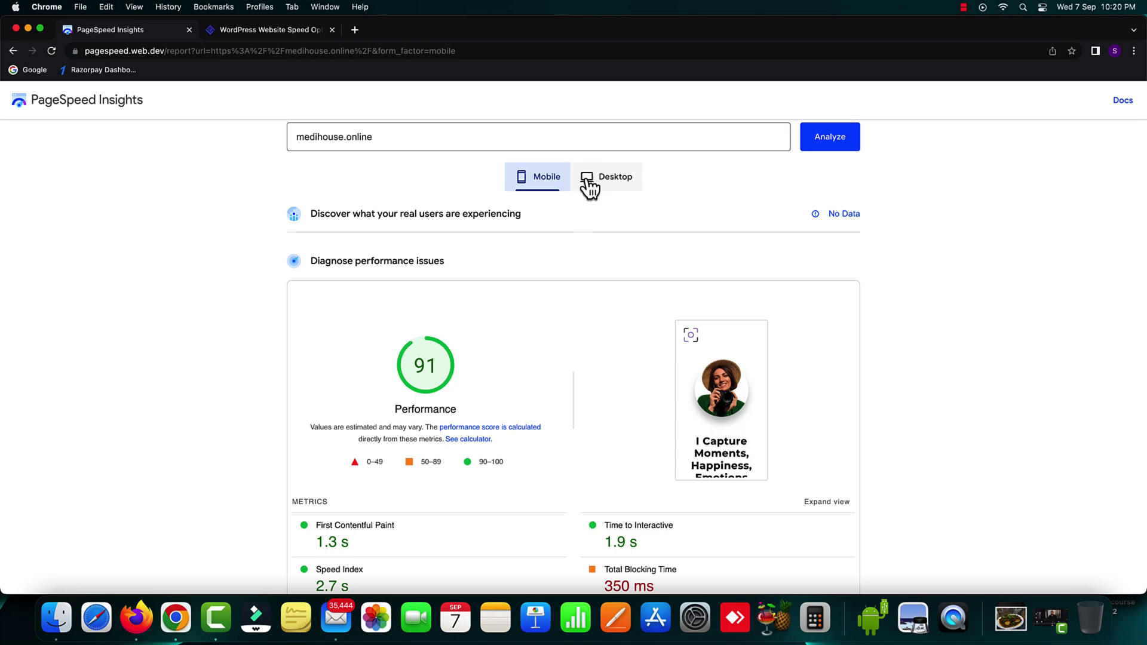
# Switch the medihouse.online report to Desktop and highlight the 0.5 s Time to Interactive value
pyautogui.click(590, 185)
pyautogui.moveTo(605, 542); pyautogui.dragTo(635, 543)
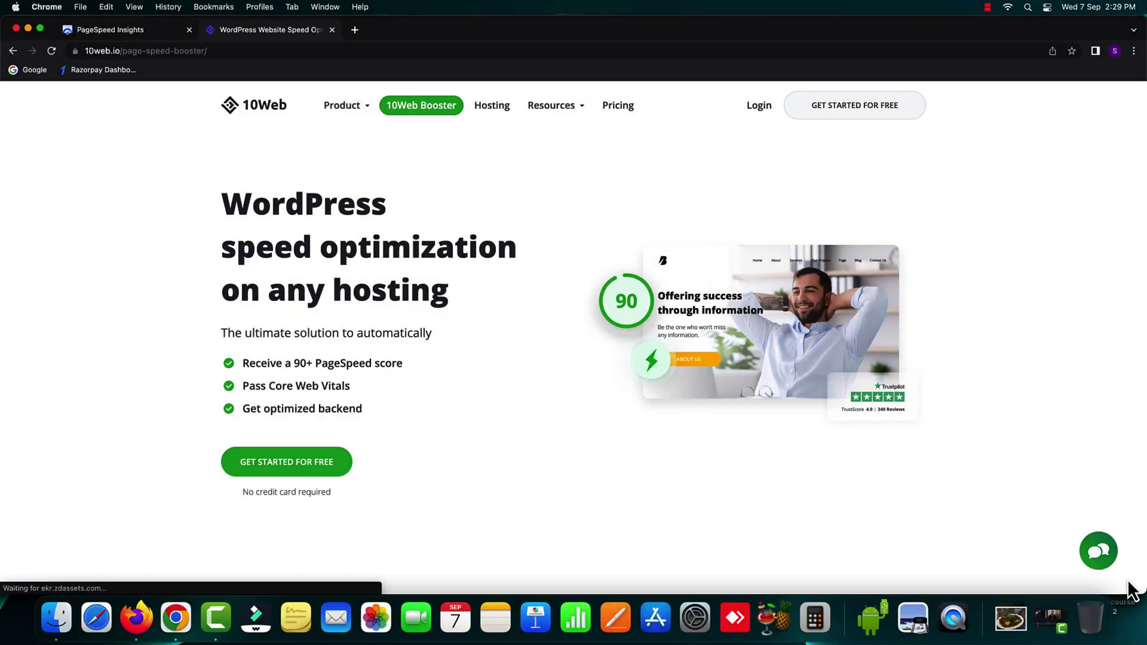
# Scroll the 10Web Booster page down to 'Grow your business with 10Web Booster'
pyautogui.scroll(-3, 1132, 592)
pyautogui.scroll(-5, 1133, 592)
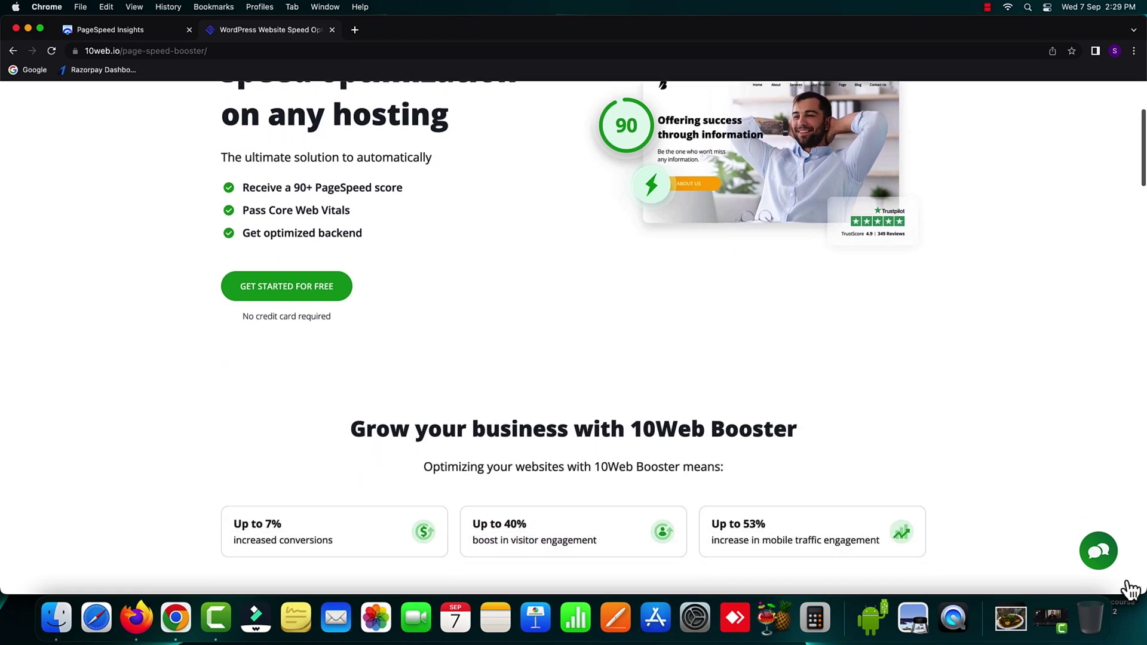
pyautogui.scroll(-1, 1132, 592)
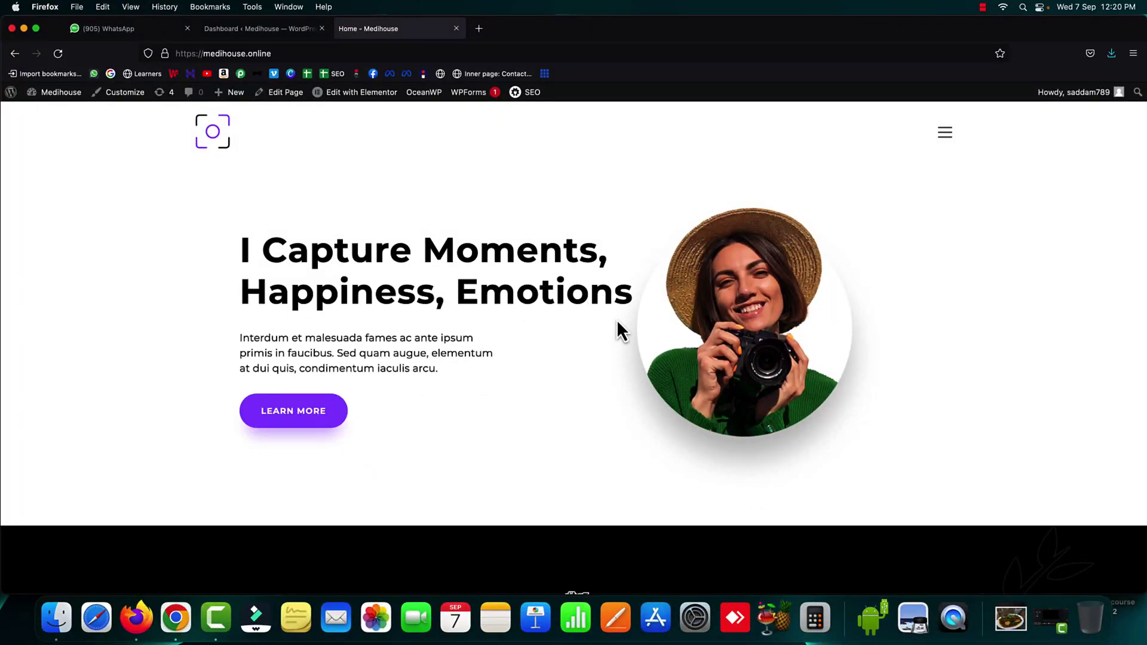
# Reload the medihouse.online home page and scroll down to the Featured Gallery photos
pyautogui.scroll(-10, 605, 330)
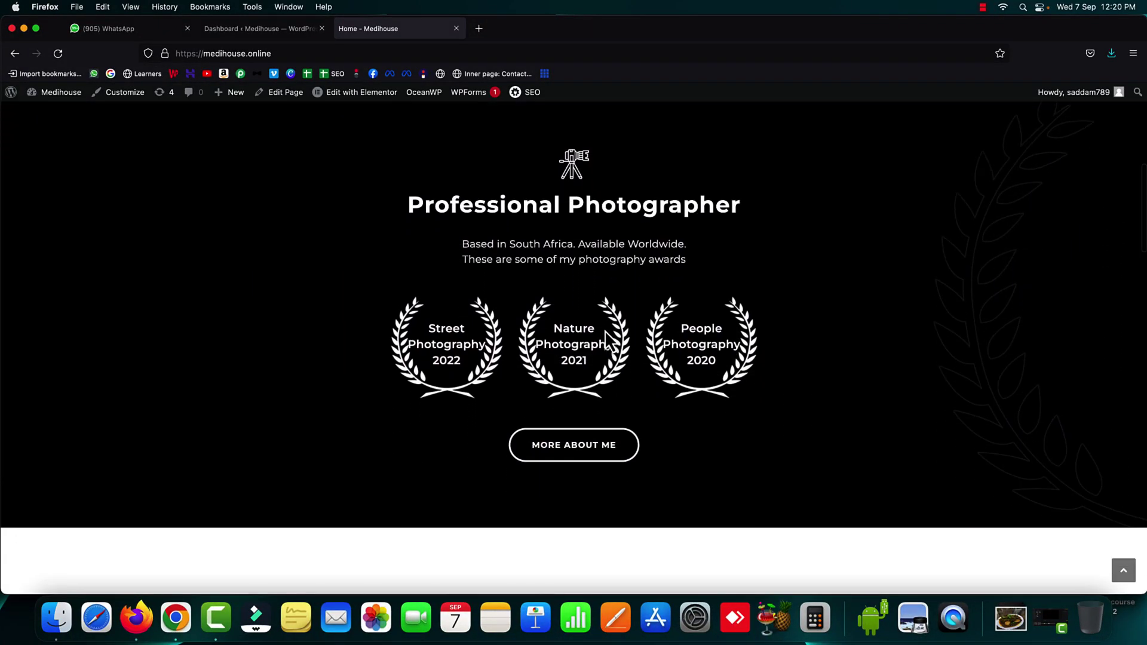
pyautogui.scroll(-2, 605, 333)
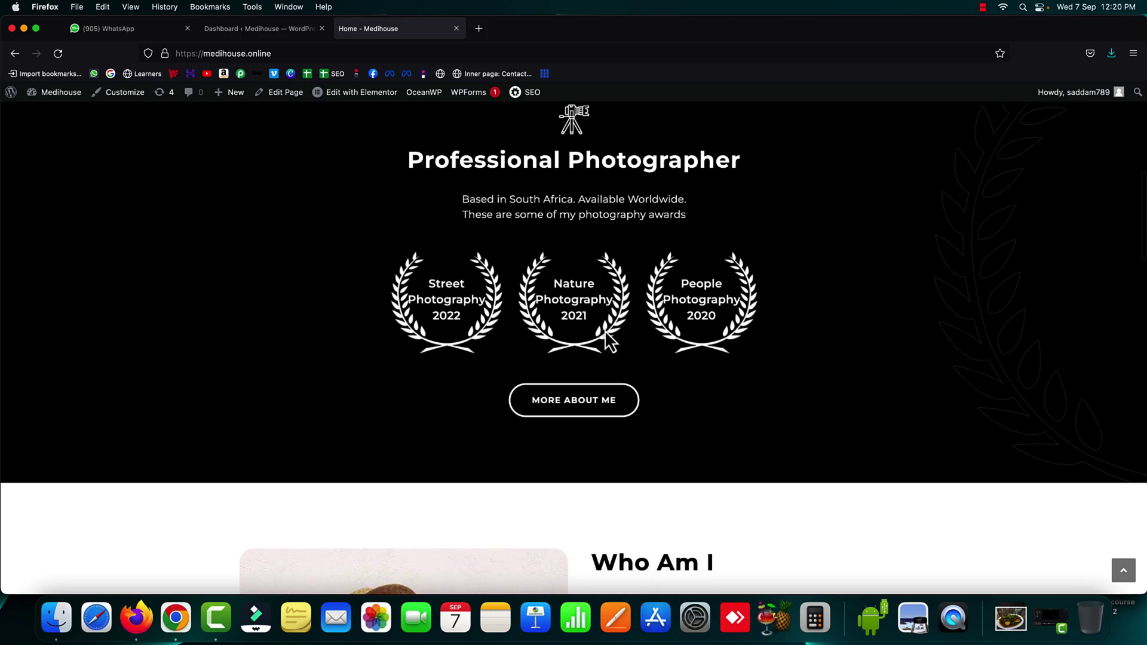
pyautogui.click(57, 54)
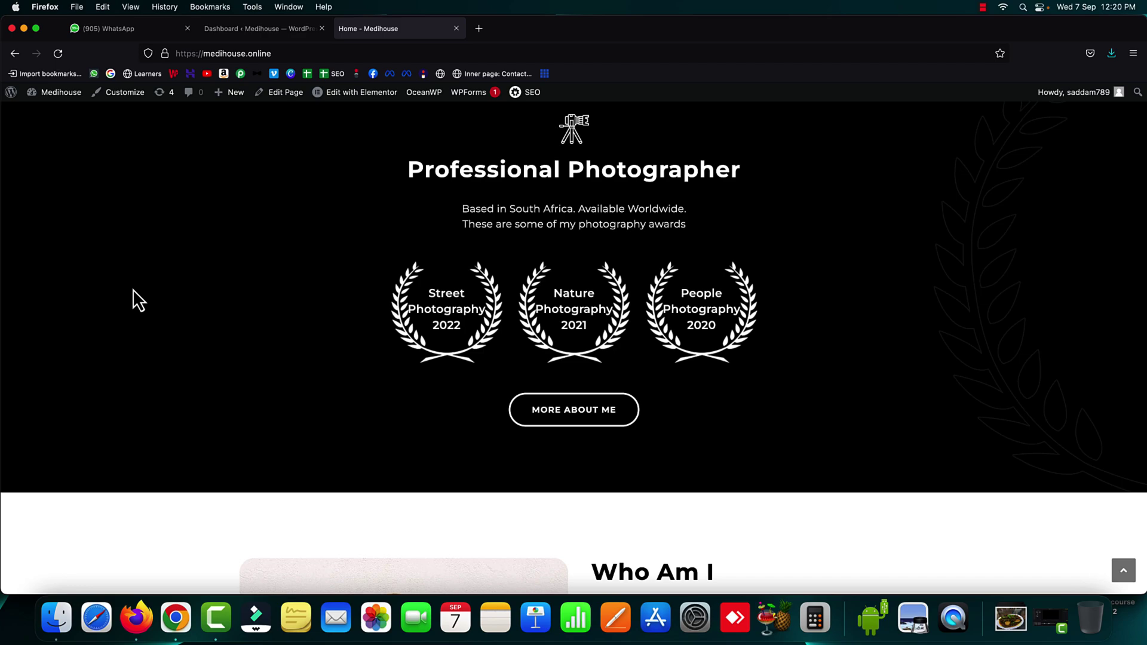
pyautogui.scroll(-10, 133, 289)
pyautogui.scroll(-4, 132, 289)
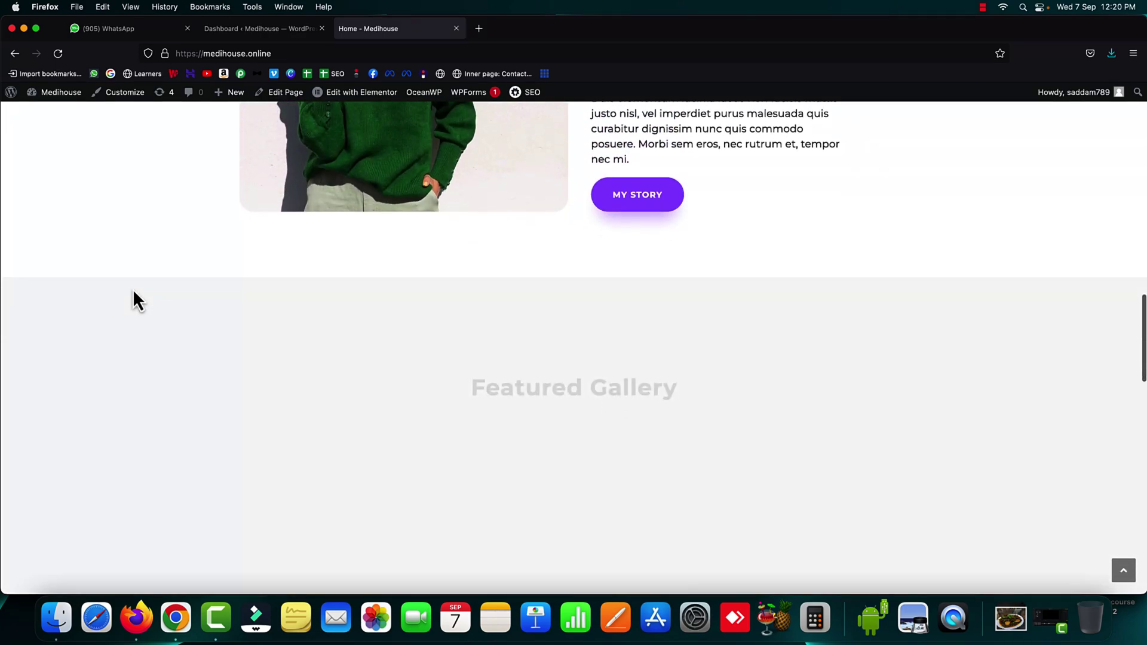
pyautogui.scroll(-3, 133, 288)
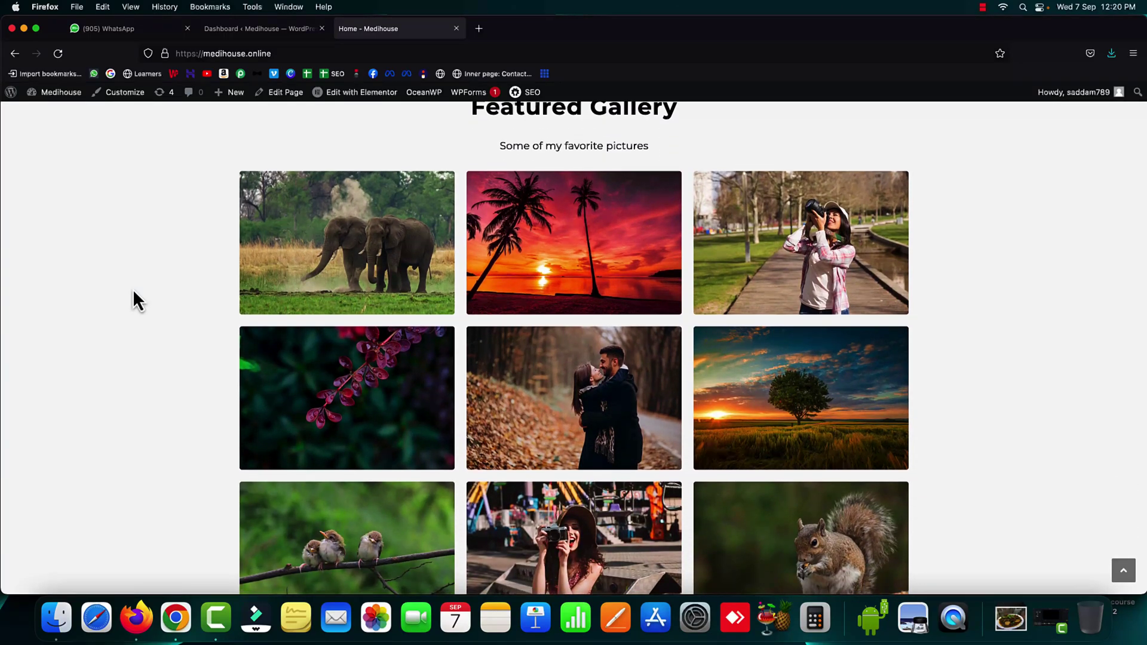
pyautogui.scroll(1, 133, 289)
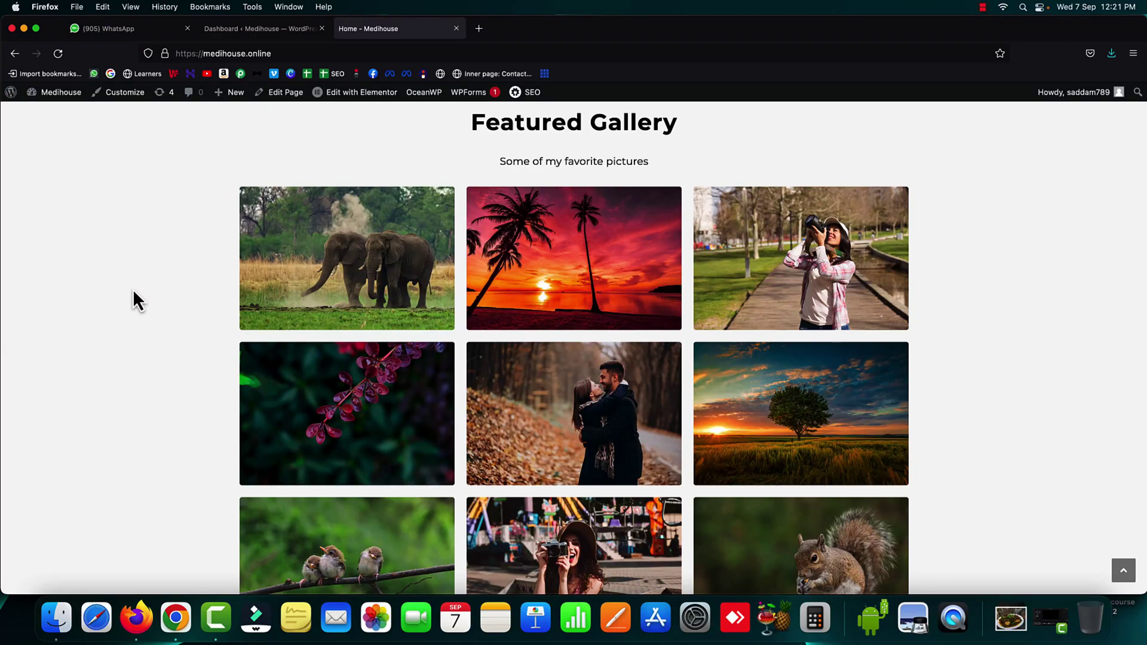
# In a new tab on pagespeed.web.dev, analyze medihouse.online
pyautogui.click(480, 29)
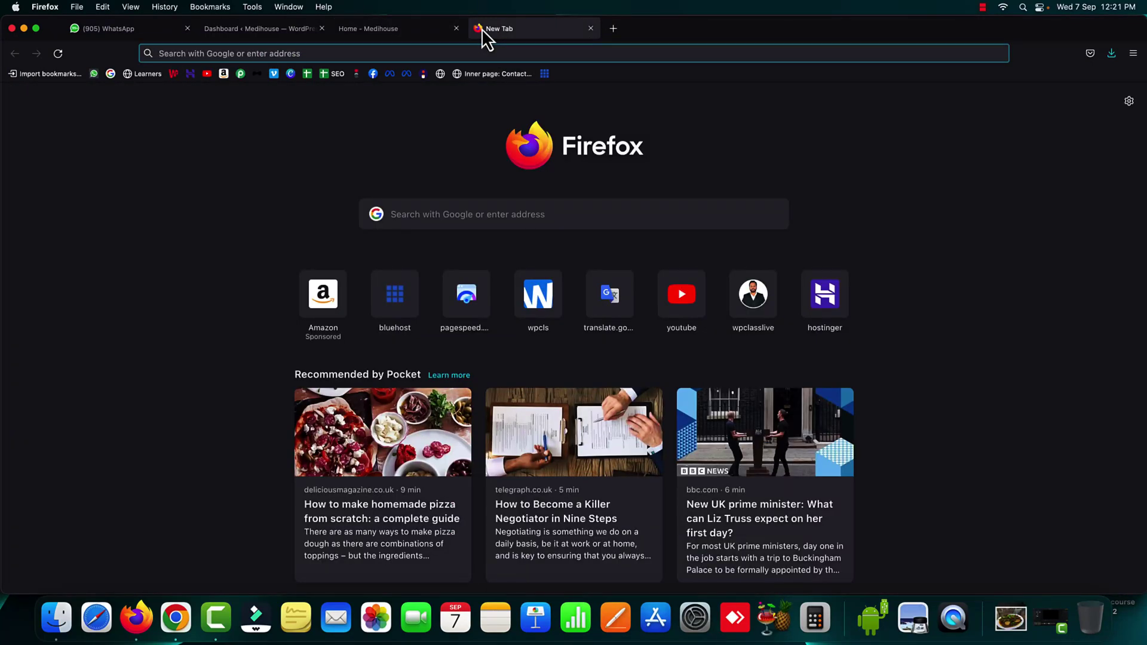
pyautogui.write('pagespeed.web.dev/')
pyautogui.press('Return')
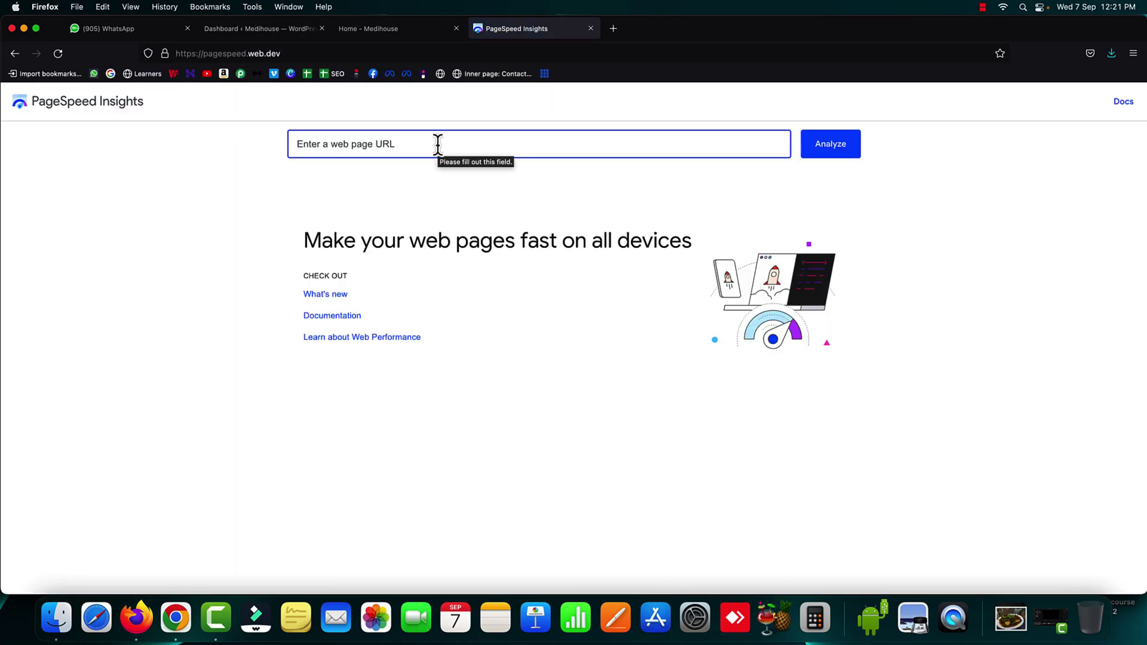
pyautogui.write('me')
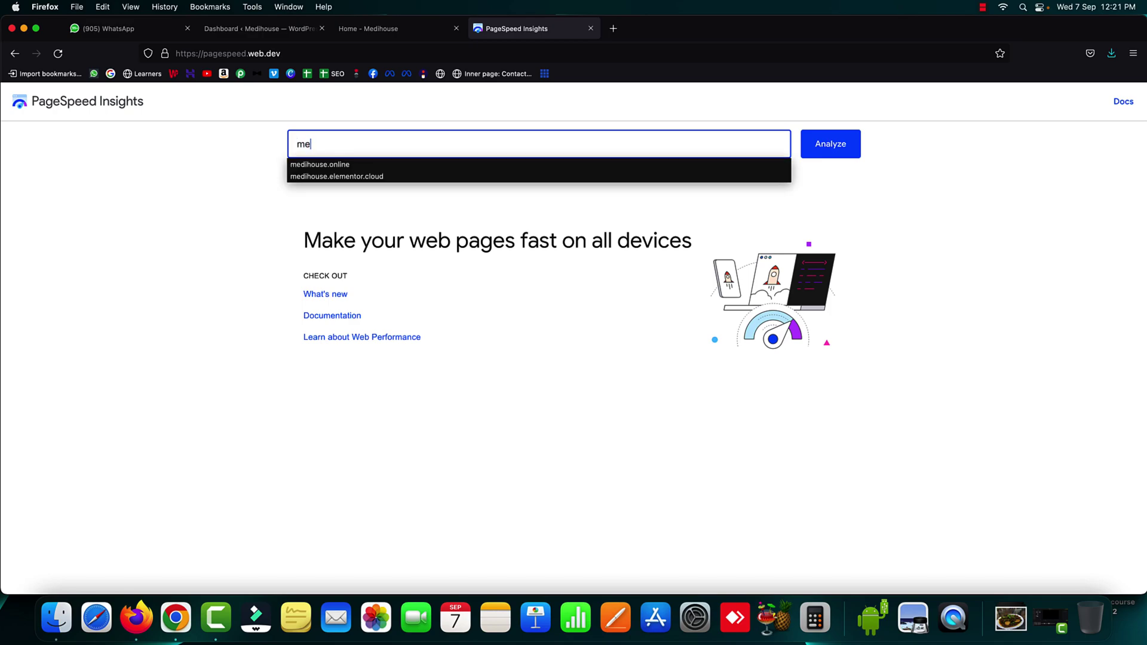
pyautogui.press('Down')
pyautogui.press('Down')
pyautogui.press('Down')
pyautogui.press('Down')
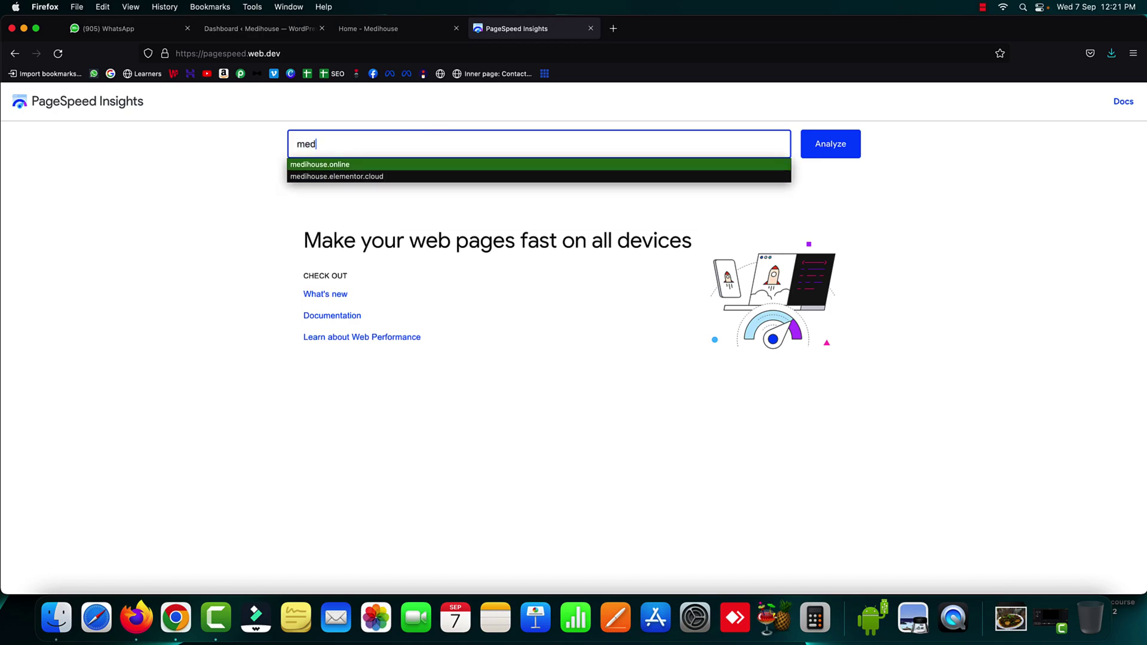
pyautogui.press('Return')
pyautogui.click(824, 157)
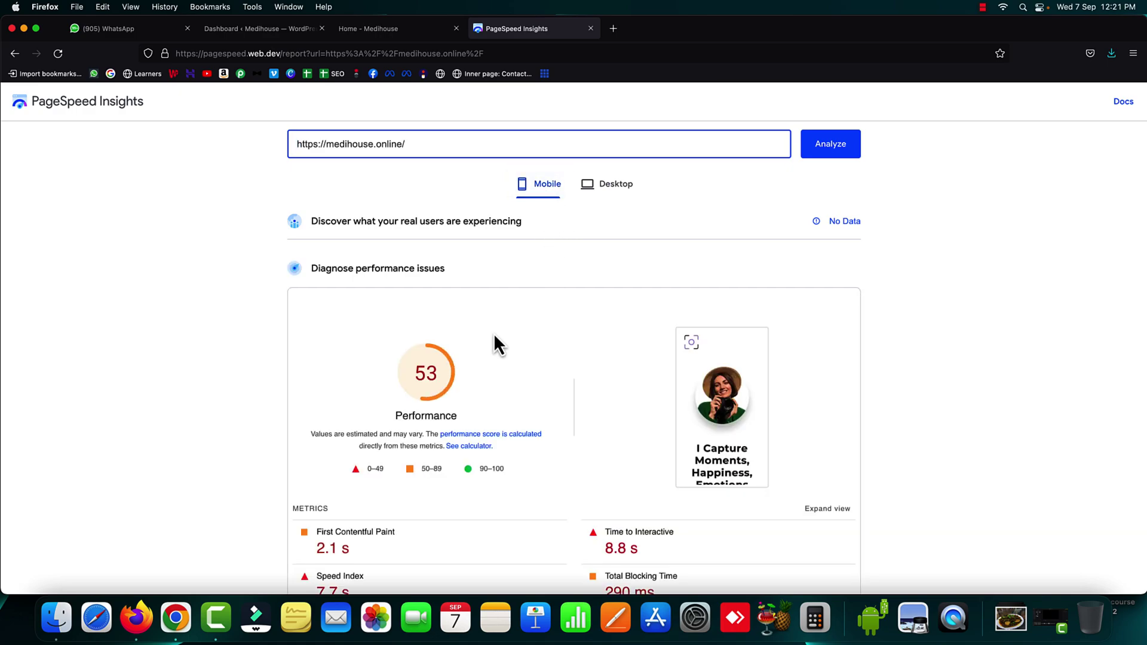
# Compare the mobile score of 53 with the desktop score of 63, ending on Desktop
pyautogui.moveTo(417, 378); pyautogui.dragTo(426, 376)
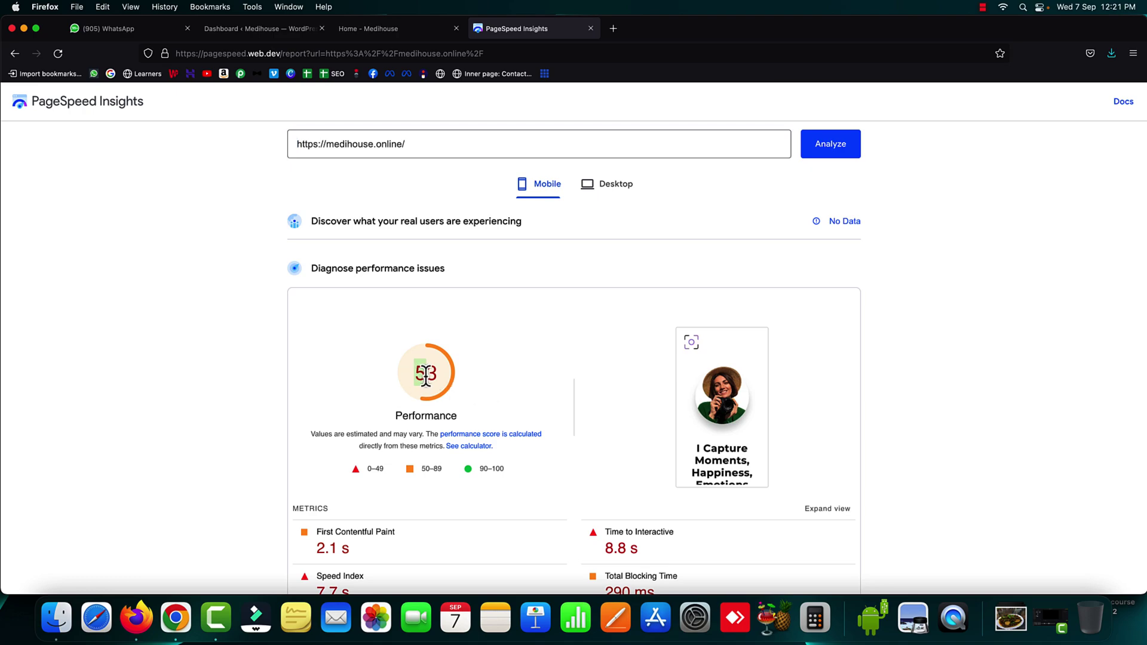
pyautogui.click(589, 188)
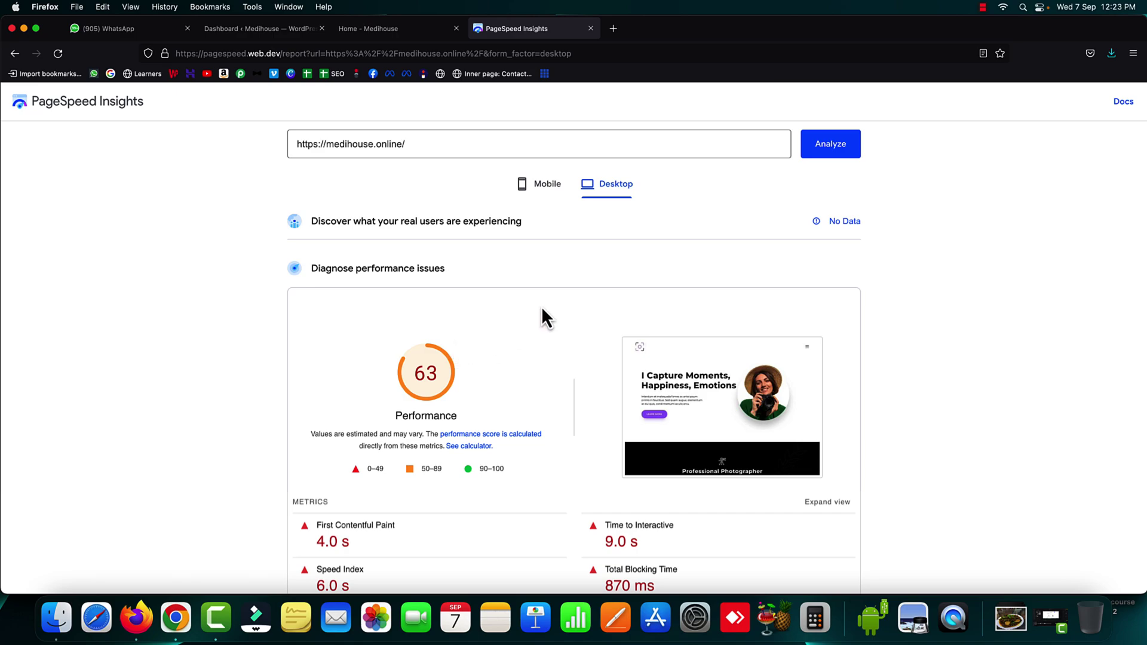
pyautogui.click(526, 193)
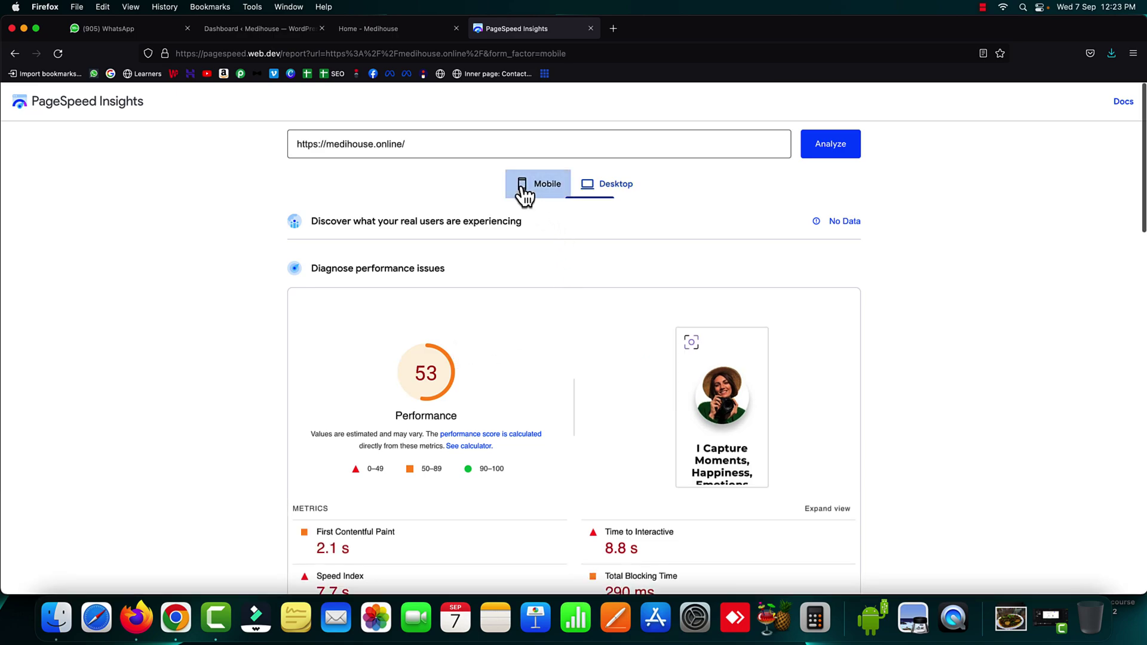
pyautogui.click(589, 191)
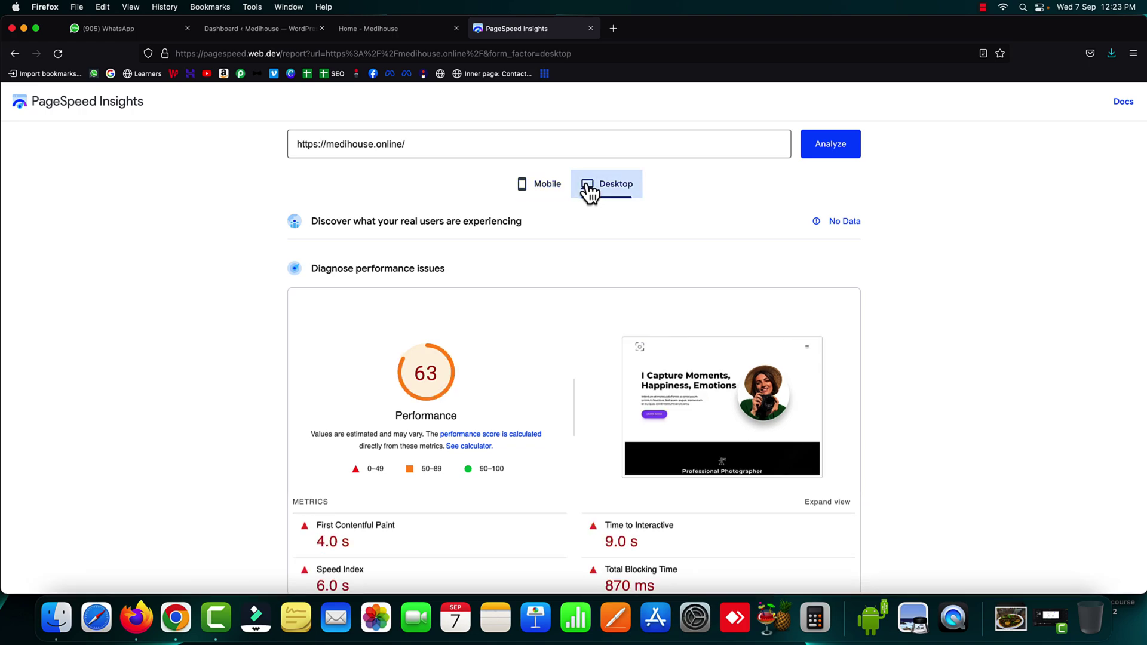
# In the WordPress Add Plugins page, find 10Web Booster, install it and activate it
pyautogui.click(252, 30)
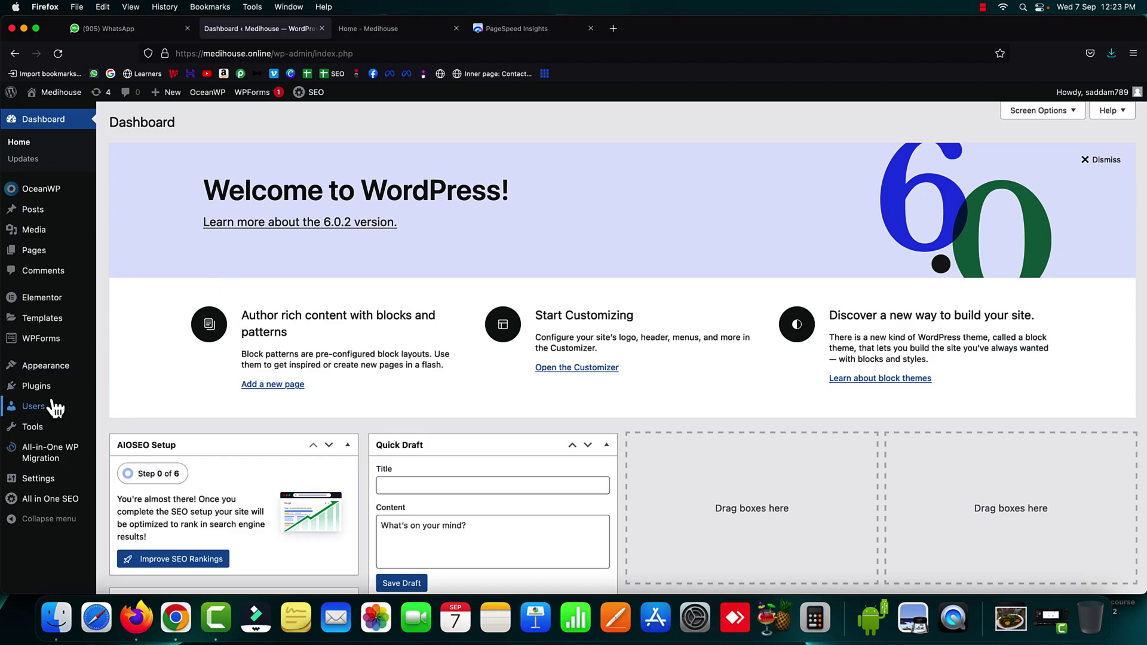
pyautogui.moveTo(54, 391)
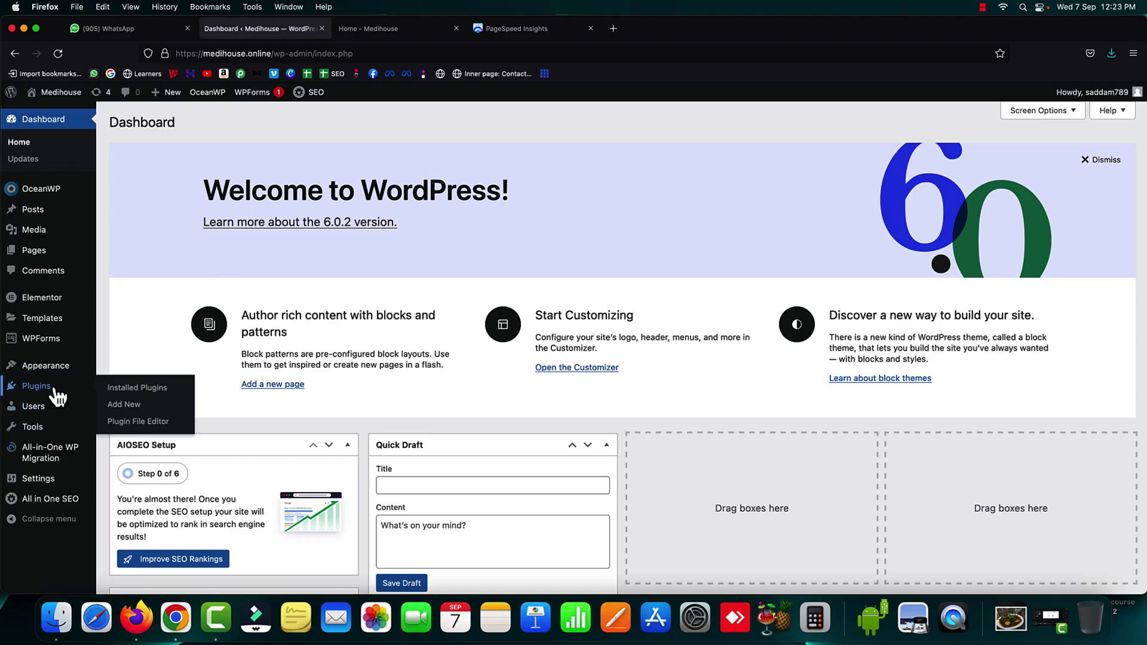
pyautogui.click(124, 406)
pyautogui.click(976, 157)
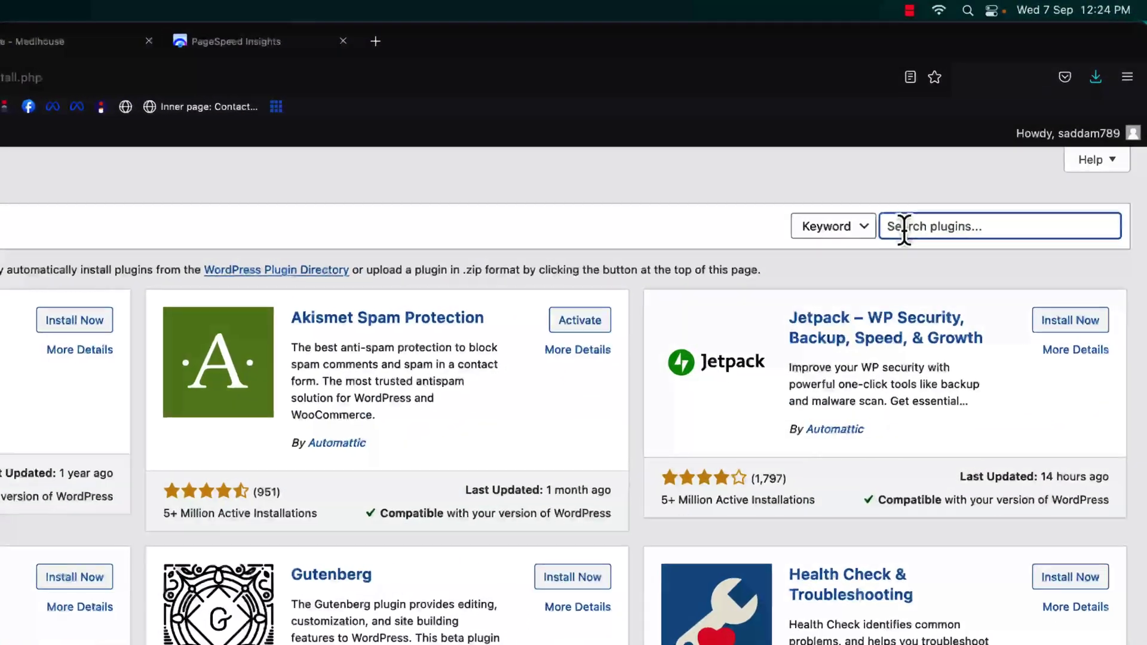
pyautogui.write('10web')
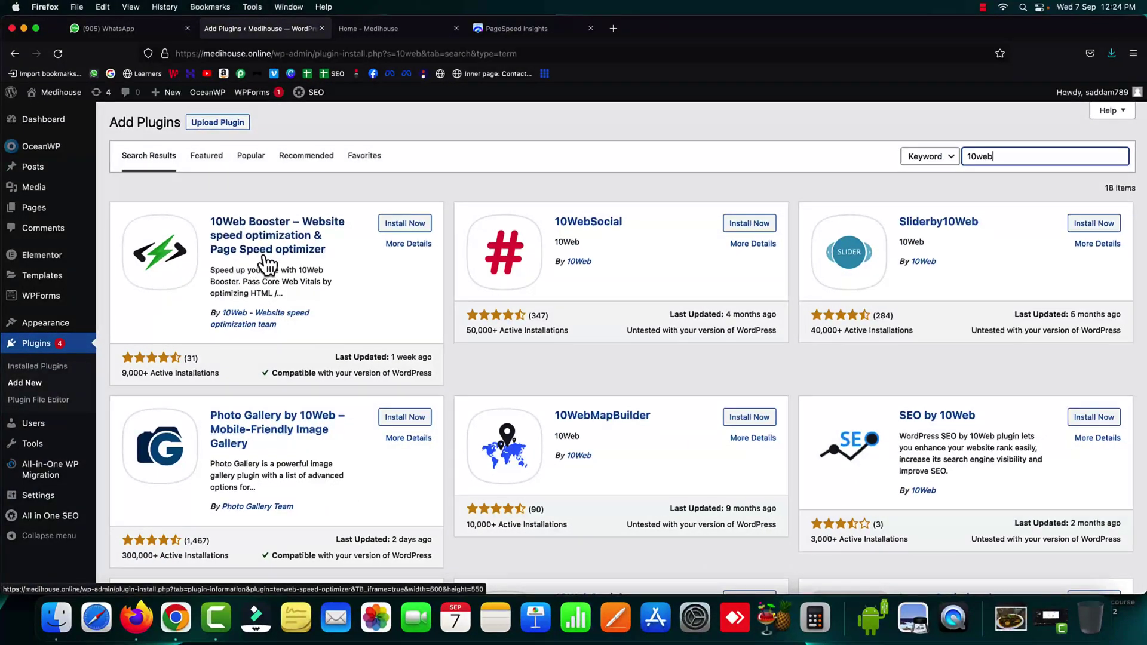
pyautogui.click(123, 375)
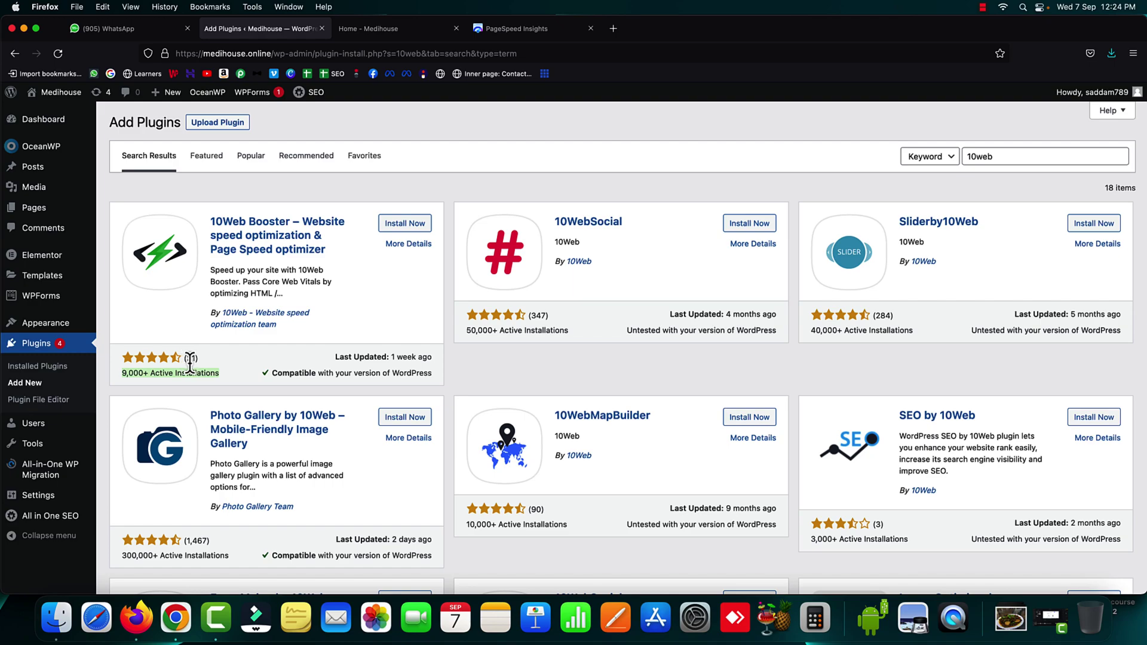
pyautogui.click(412, 227)
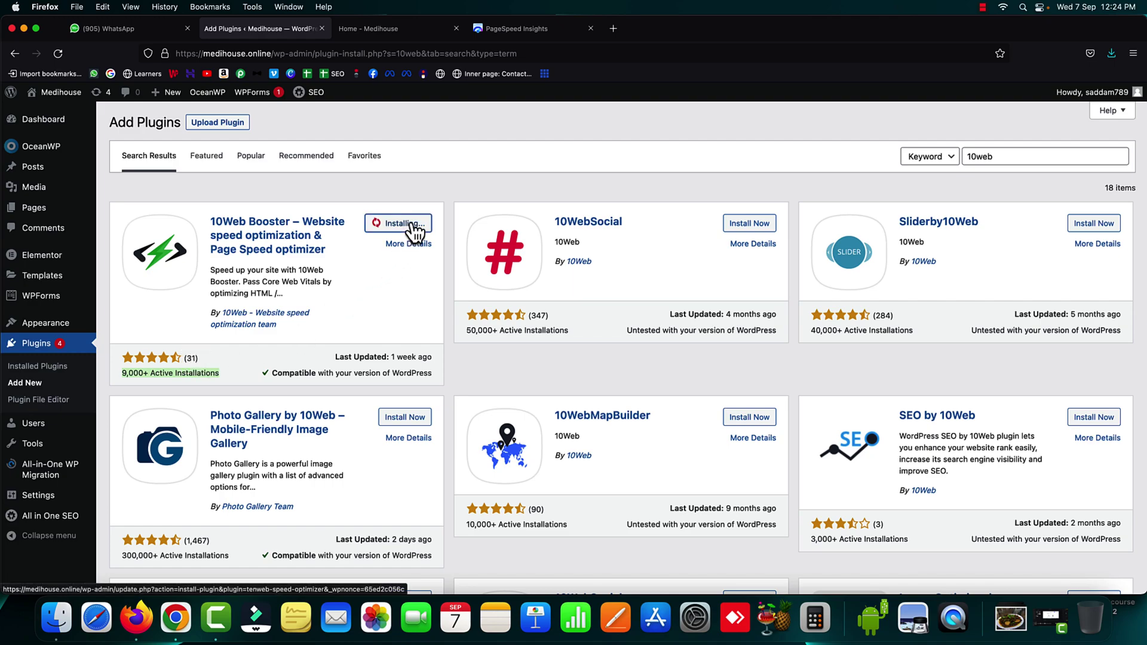
pyautogui.click(413, 226)
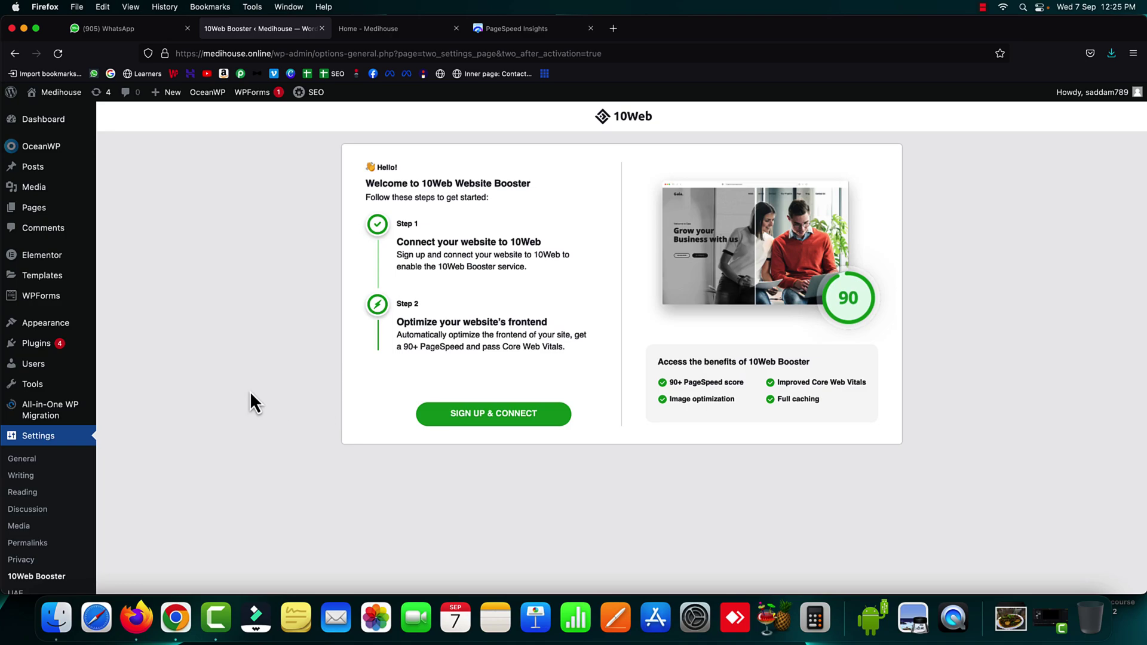
# Choose SIGN UP & CONNECT on the 10Web Booster welcome page, then log in to an existing 10Web account
pyautogui.scroll(-2, 252, 390)
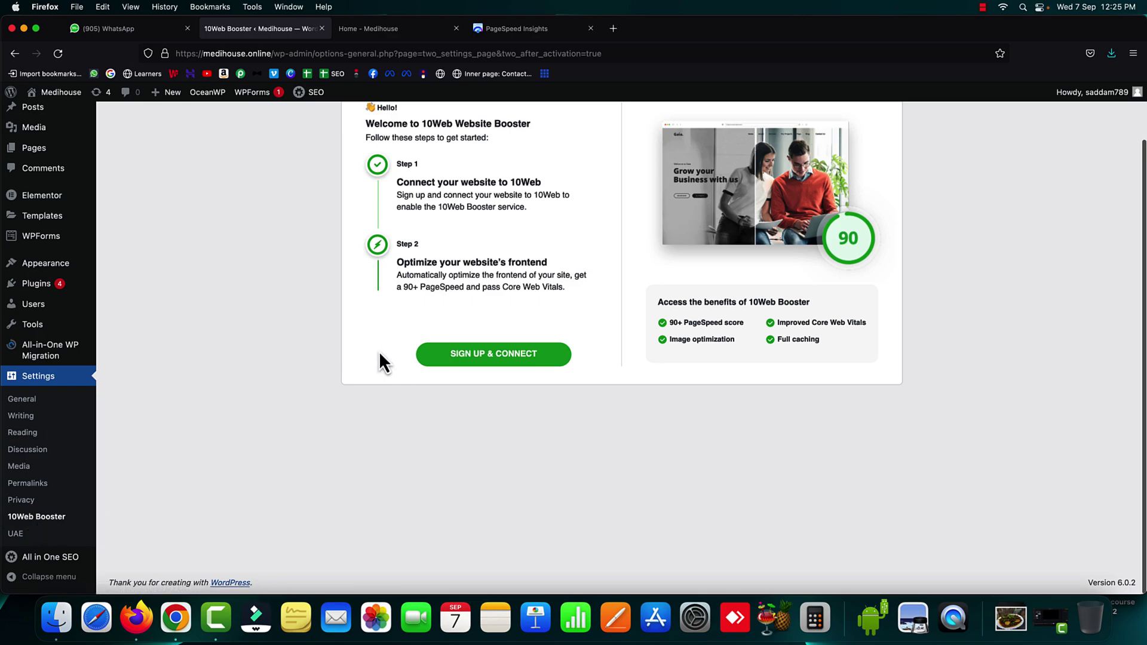
pyautogui.scroll(2, 379, 350)
pyautogui.scroll(1, 380, 354)
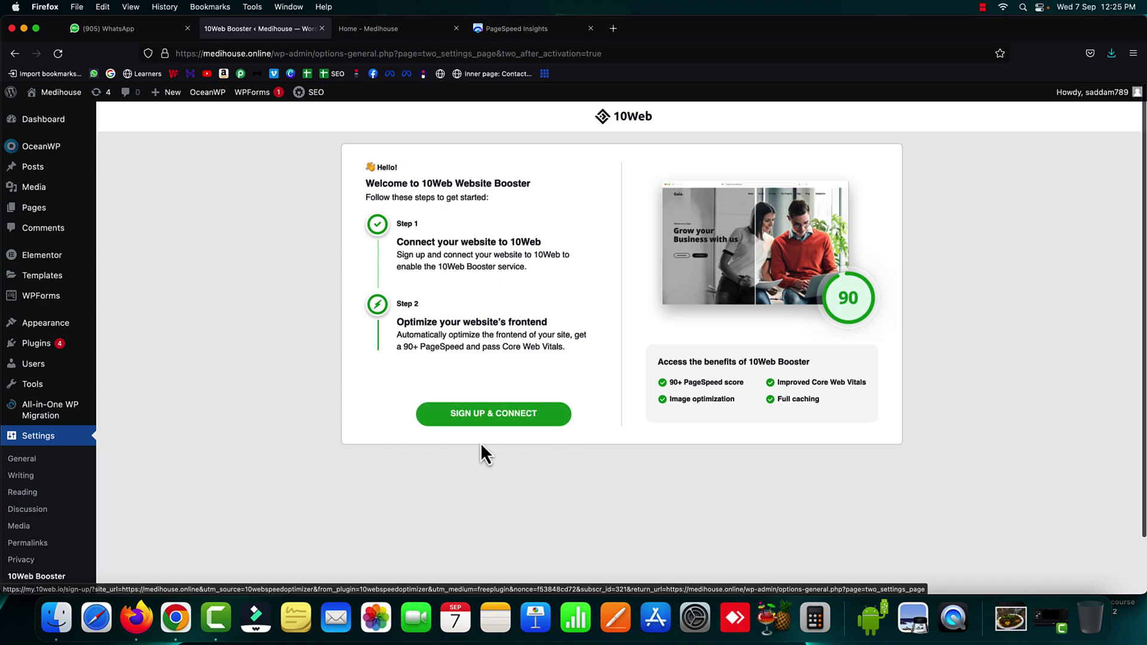
pyautogui.click(489, 419)
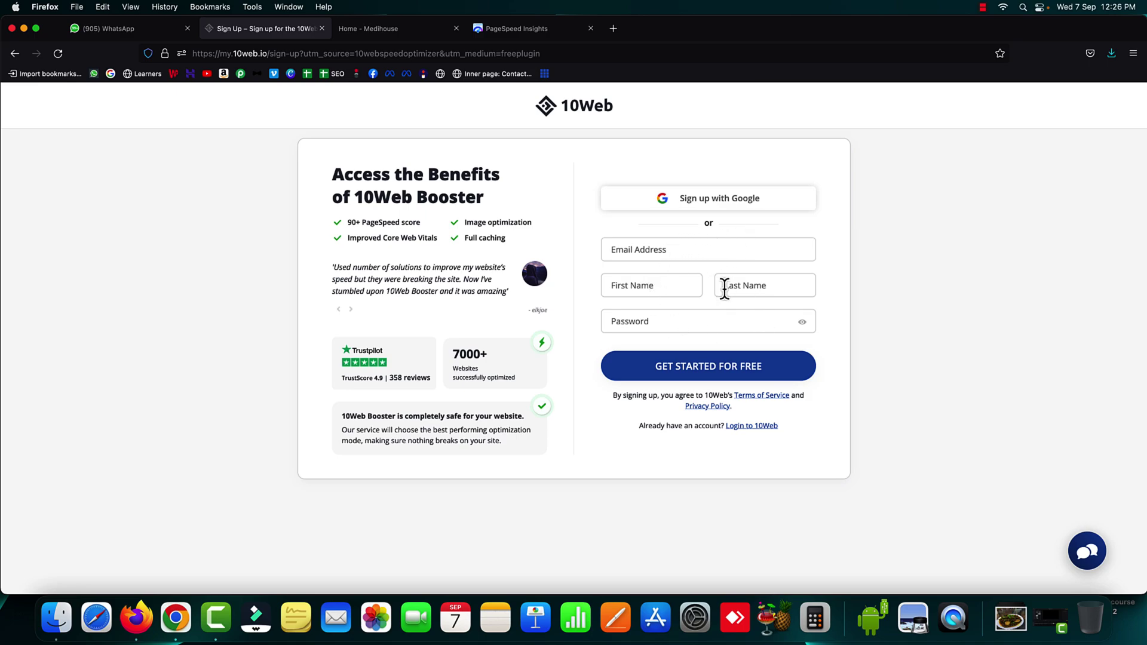
pyautogui.click(751, 426)
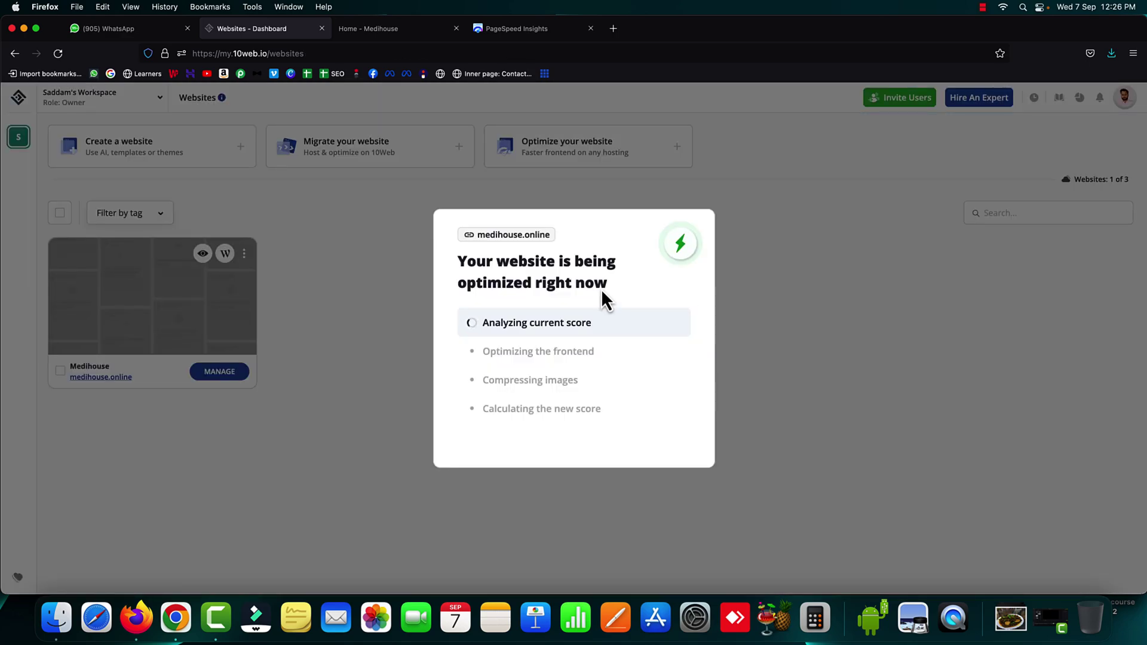
# Highlight the optimization progress heading and the 'Analyzing current score' step while optimization runs
pyautogui.doubleClick(460, 263)
pyautogui.moveTo(497, 263); pyautogui.dragTo(601, 285)
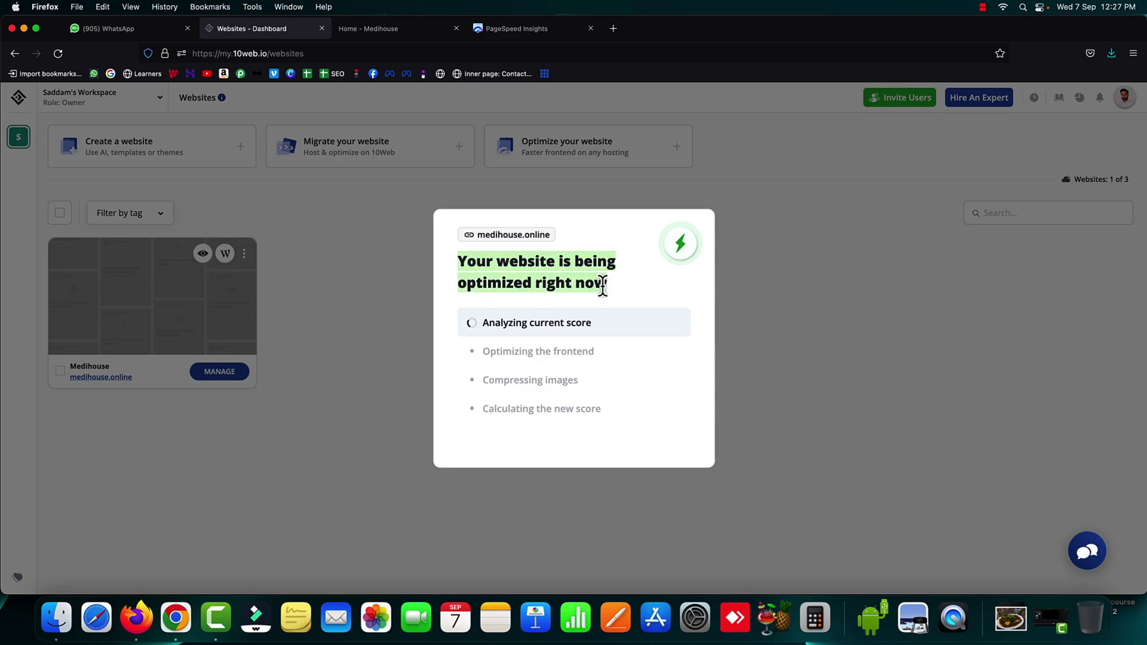
pyautogui.click(486, 327)
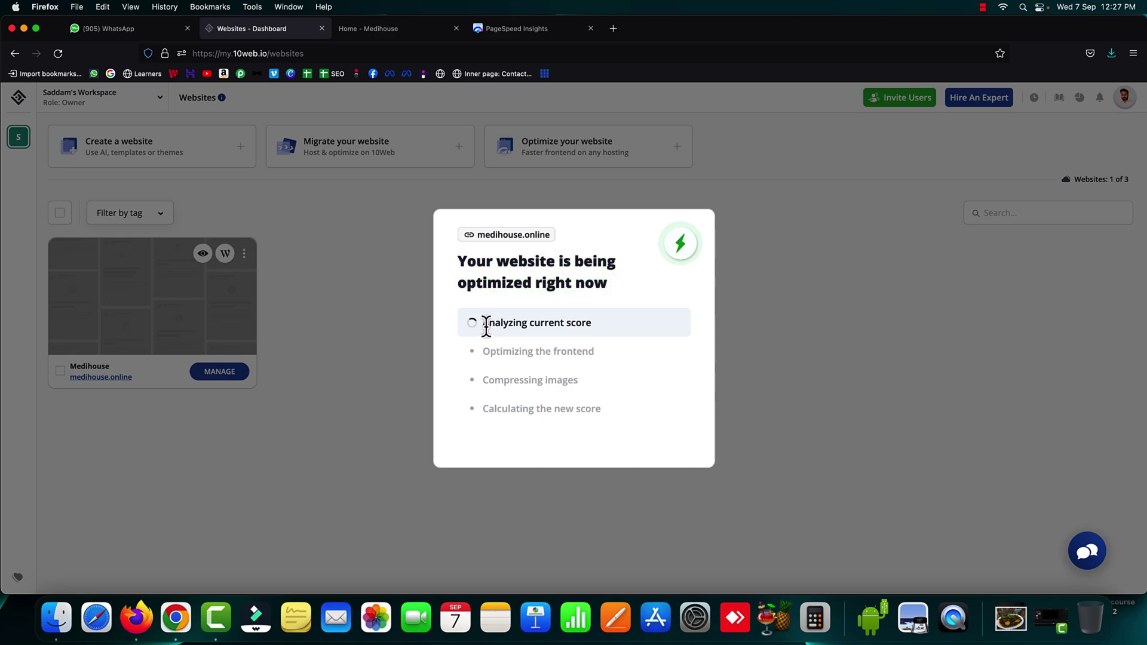
pyautogui.moveTo(487, 327); pyautogui.dragTo(591, 328)
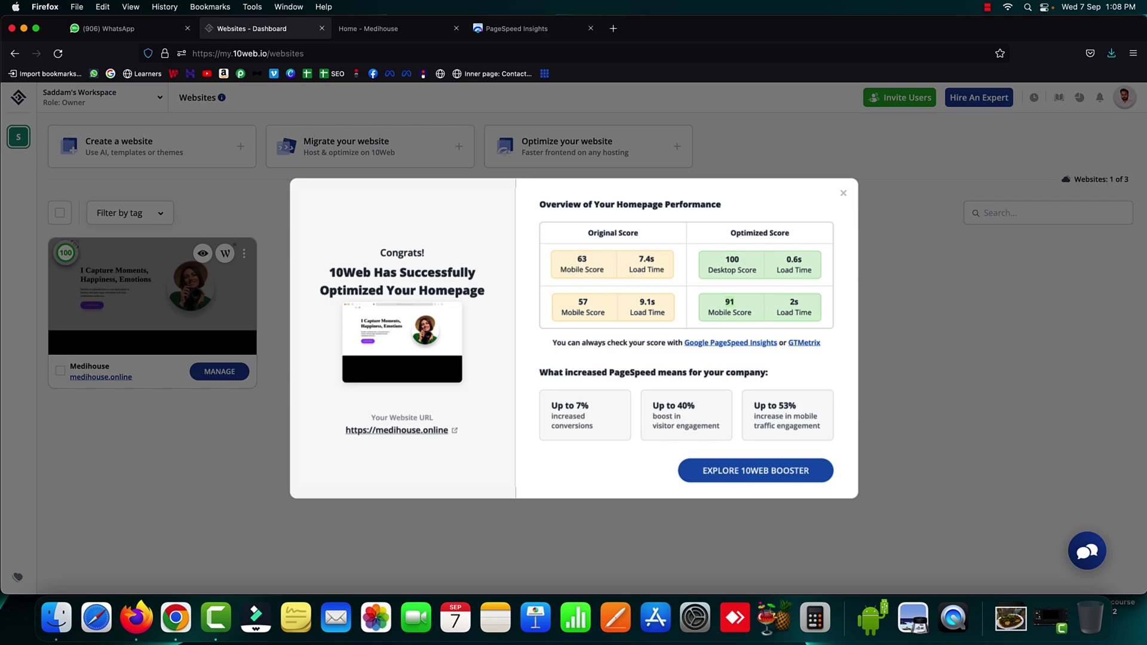
# Open Google Chrome from the Dock for an independent speed test
pyautogui.click(176, 621)
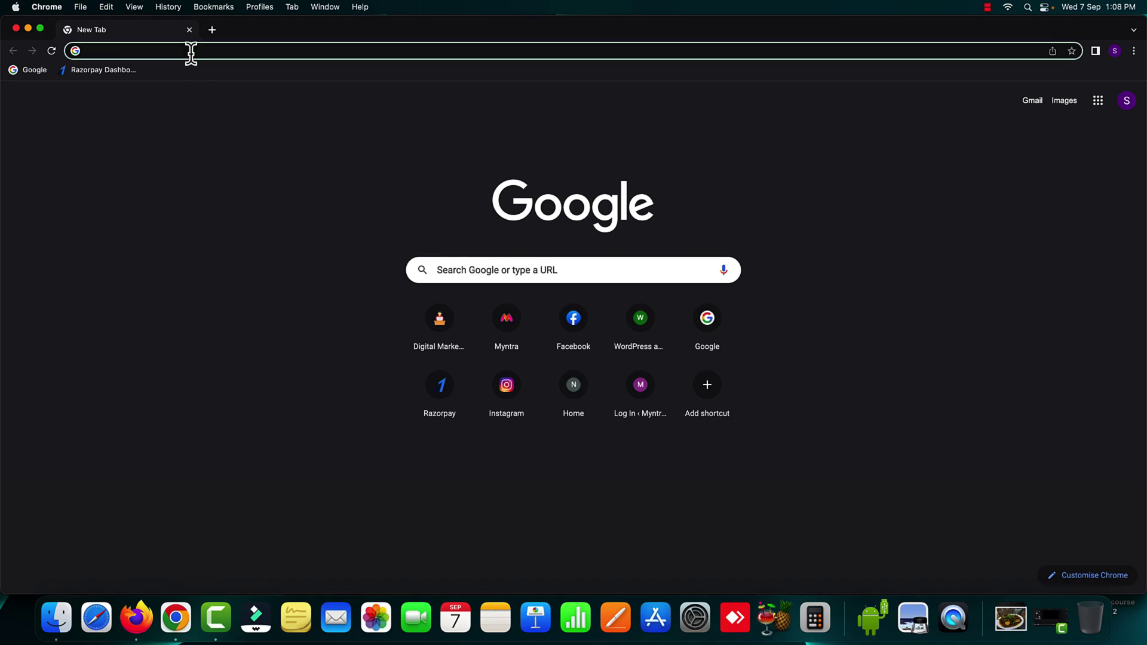
# Open pagespeed.web.dev and analyze medihouse.online
pyautogui.write('pag')
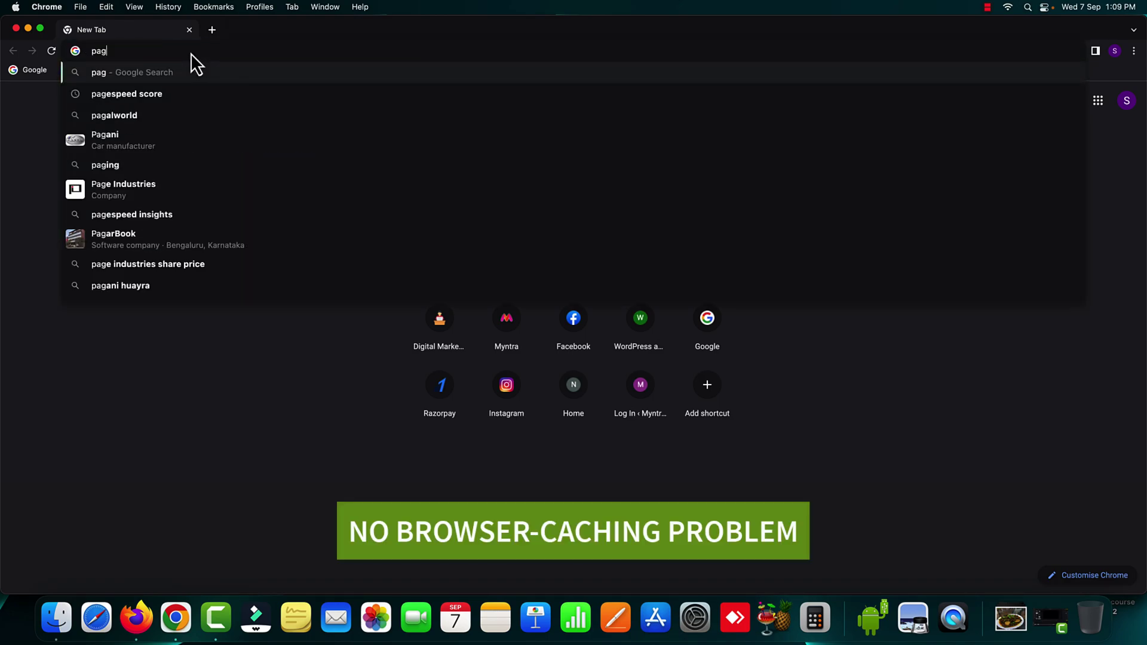
pyautogui.press('Down')
pyautogui.press('Return')
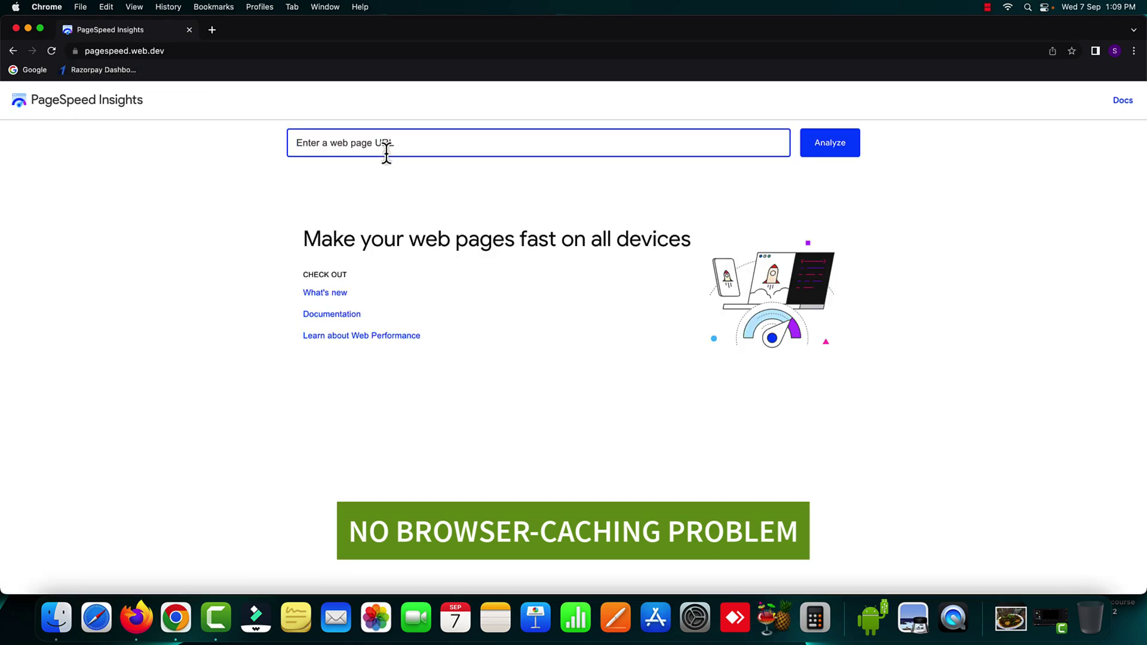
pyautogui.write('medihouse.on')
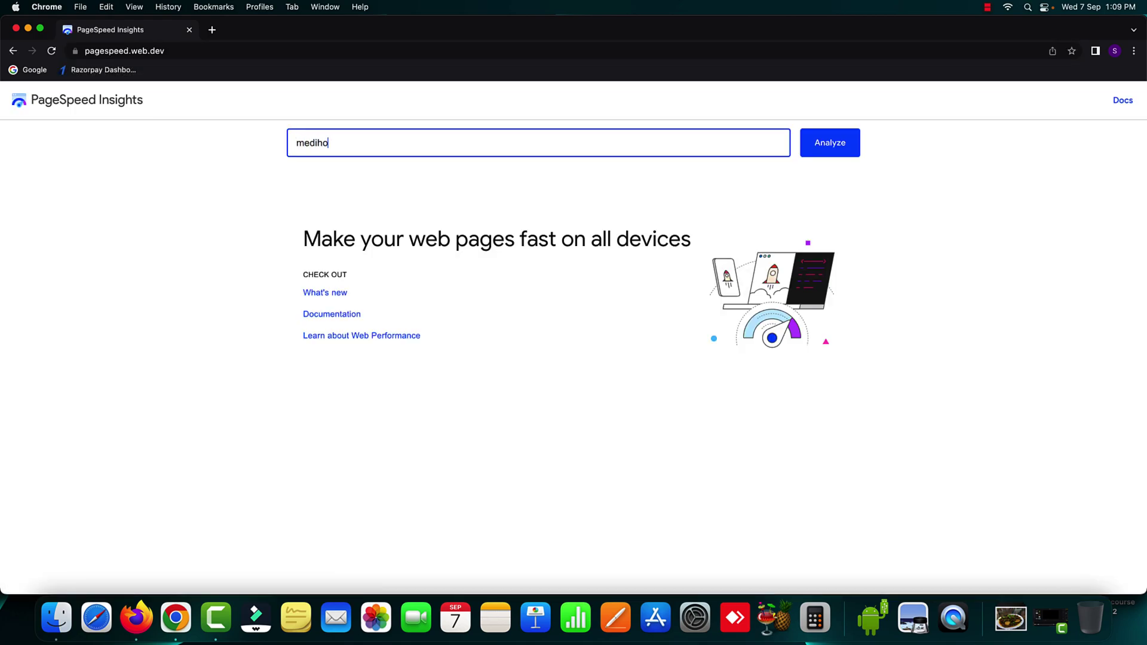
pyautogui.write('line')
pyautogui.click(816, 143)
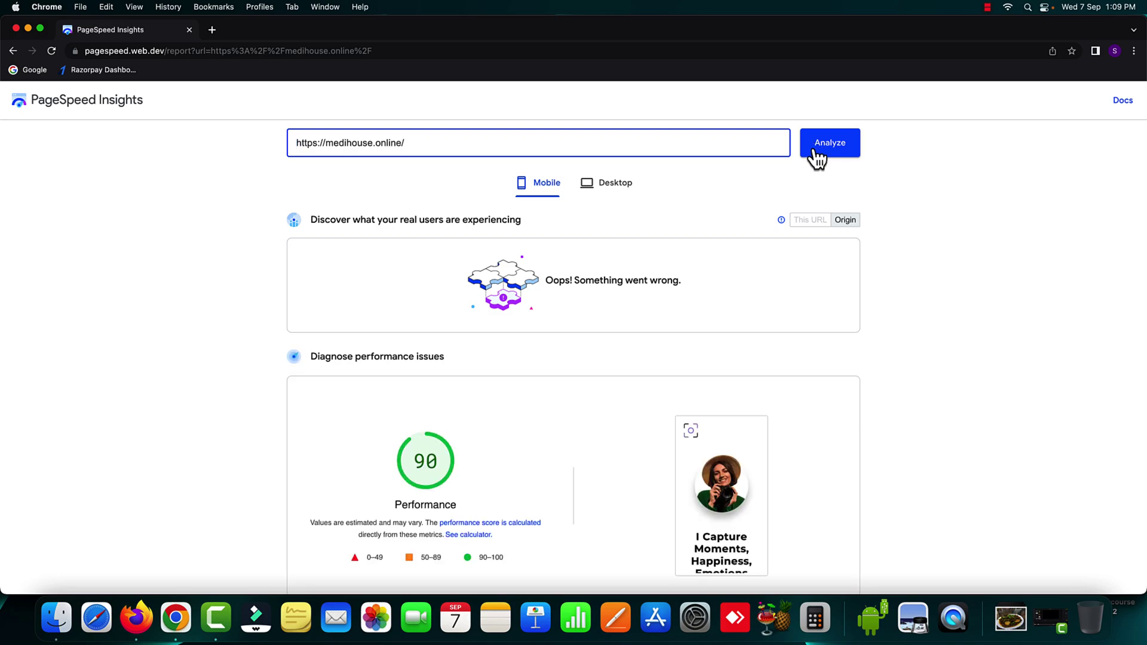
# Highlight the new mobile Performance score of 90
pyautogui.scroll(-5, 608, 350)
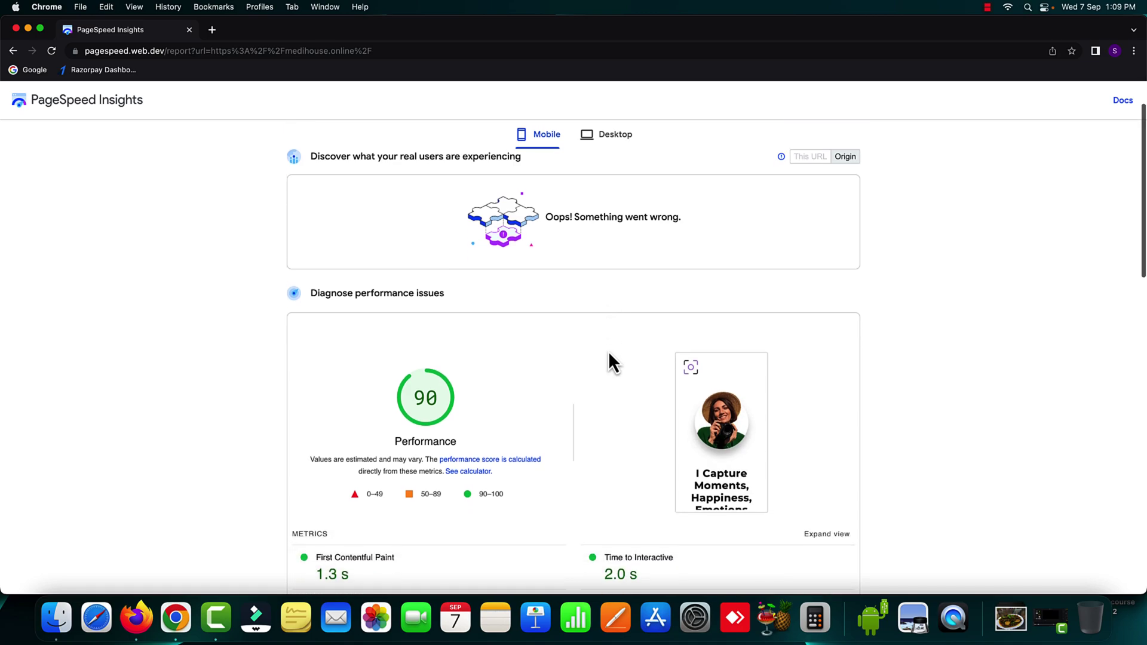
pyautogui.scroll(3, 608, 350)
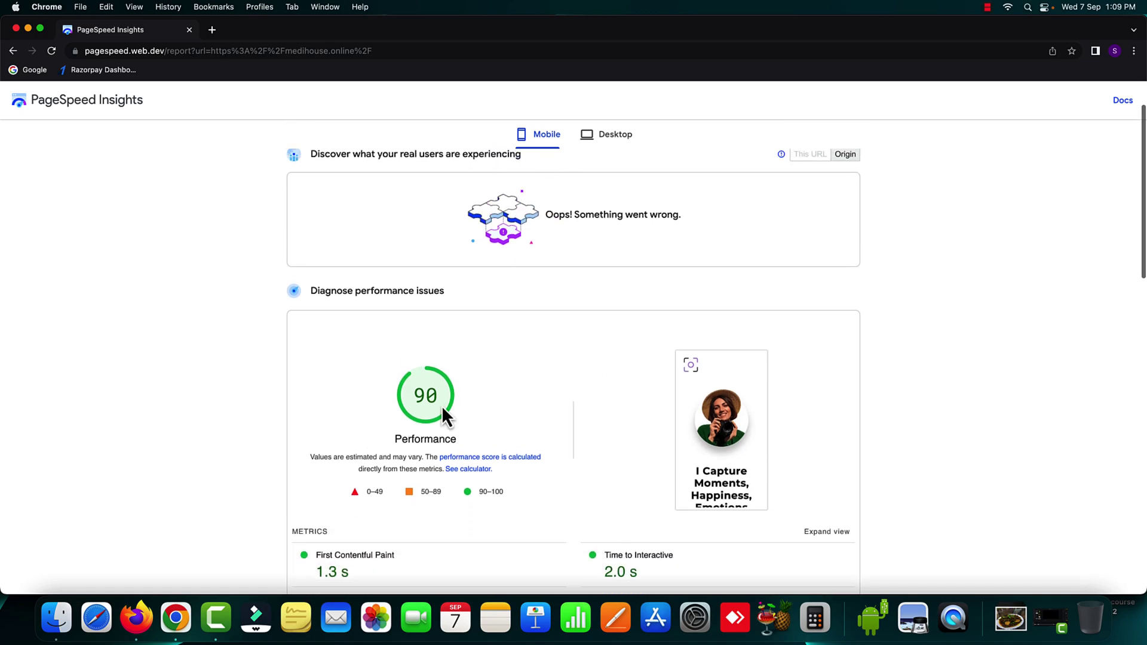
pyautogui.moveTo(415, 395); pyautogui.dragTo(434, 399)
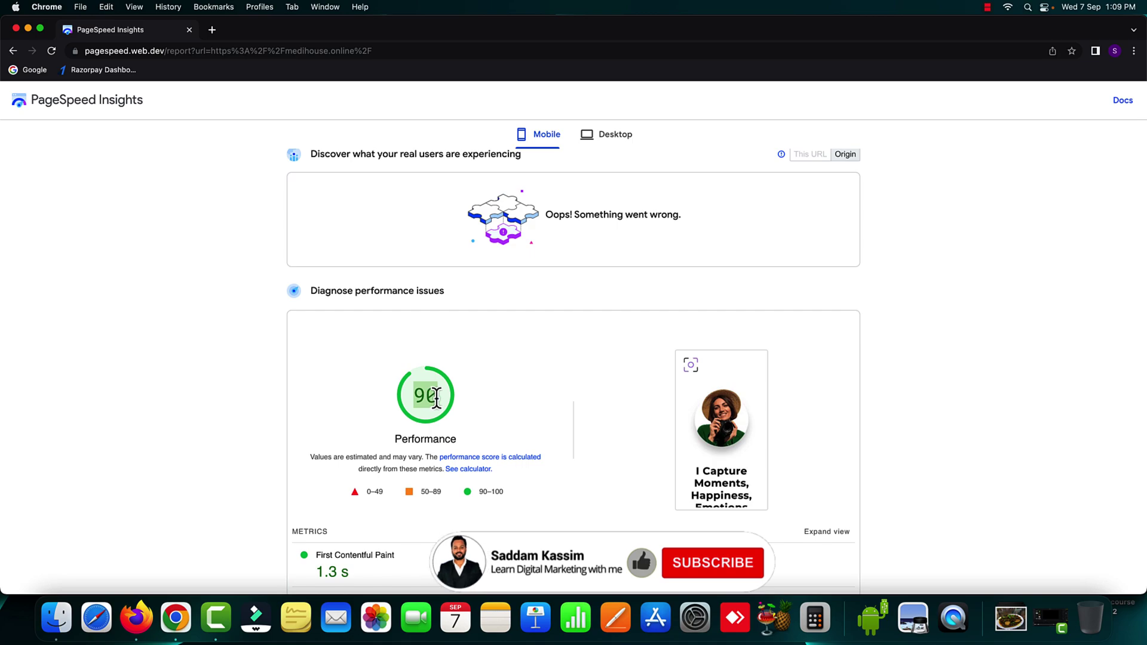
pyautogui.click(436, 397)
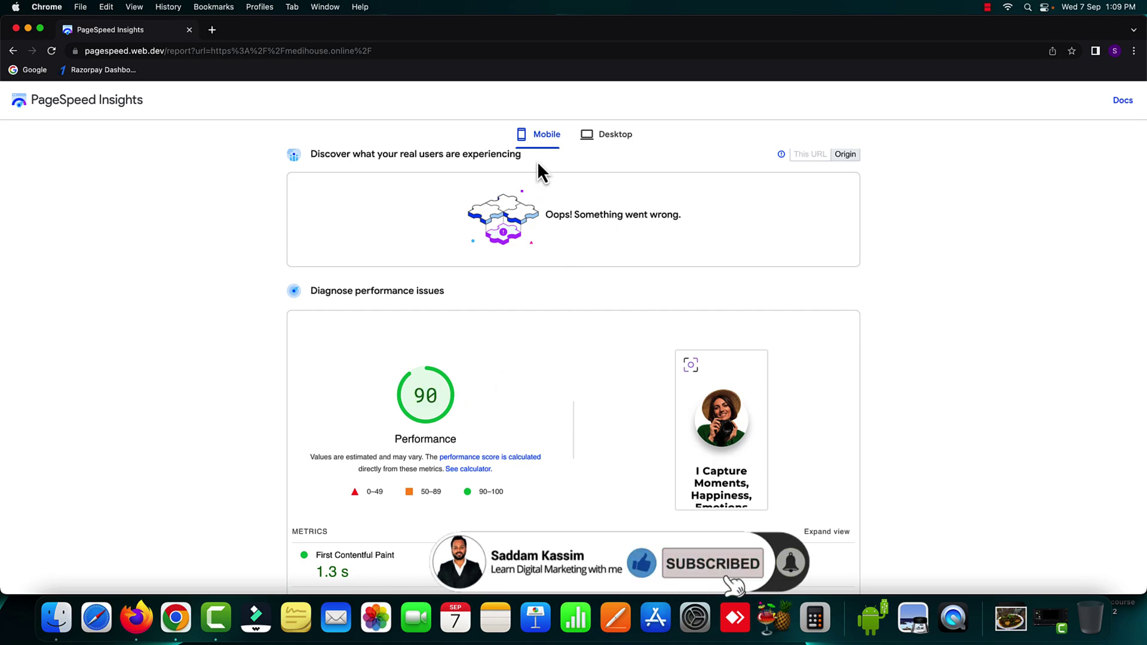
# Show the Desktop results and highlight the desktop Performance score of 100
pyautogui.click(589, 140)
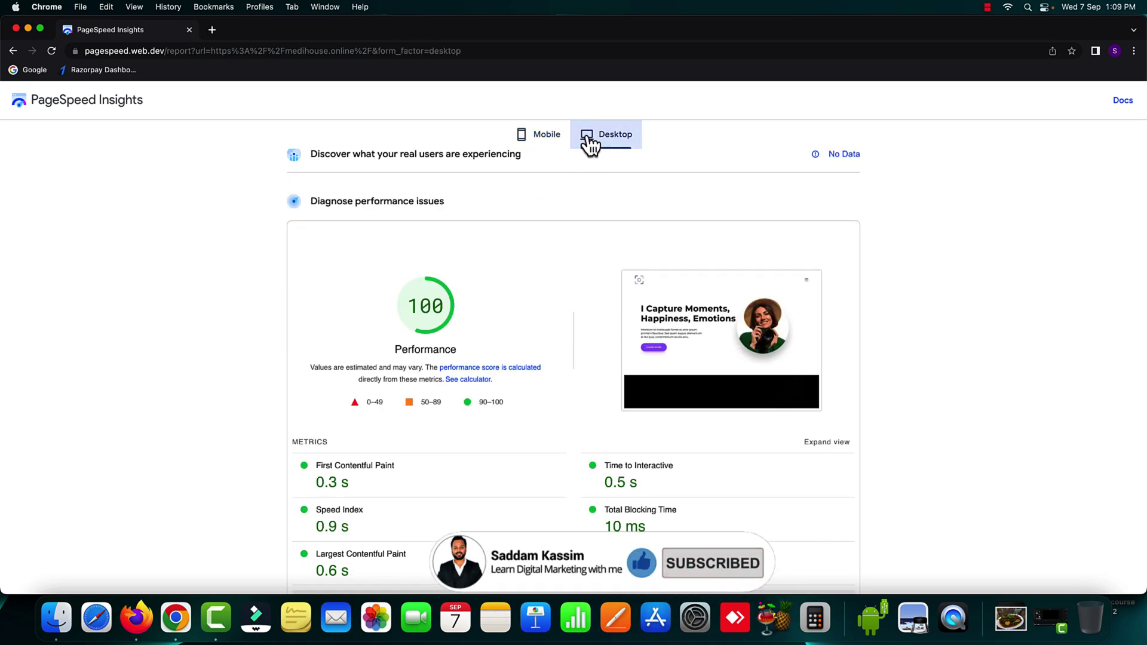
pyautogui.moveTo(407, 307); pyautogui.dragTo(444, 309)
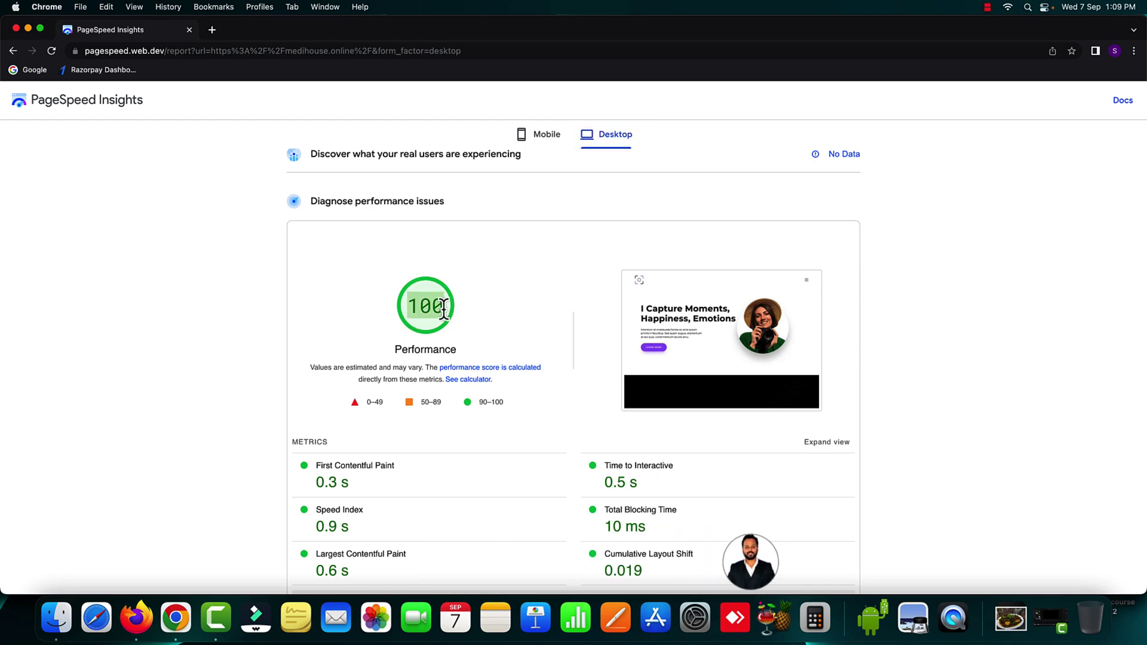
pyautogui.click(515, 311)
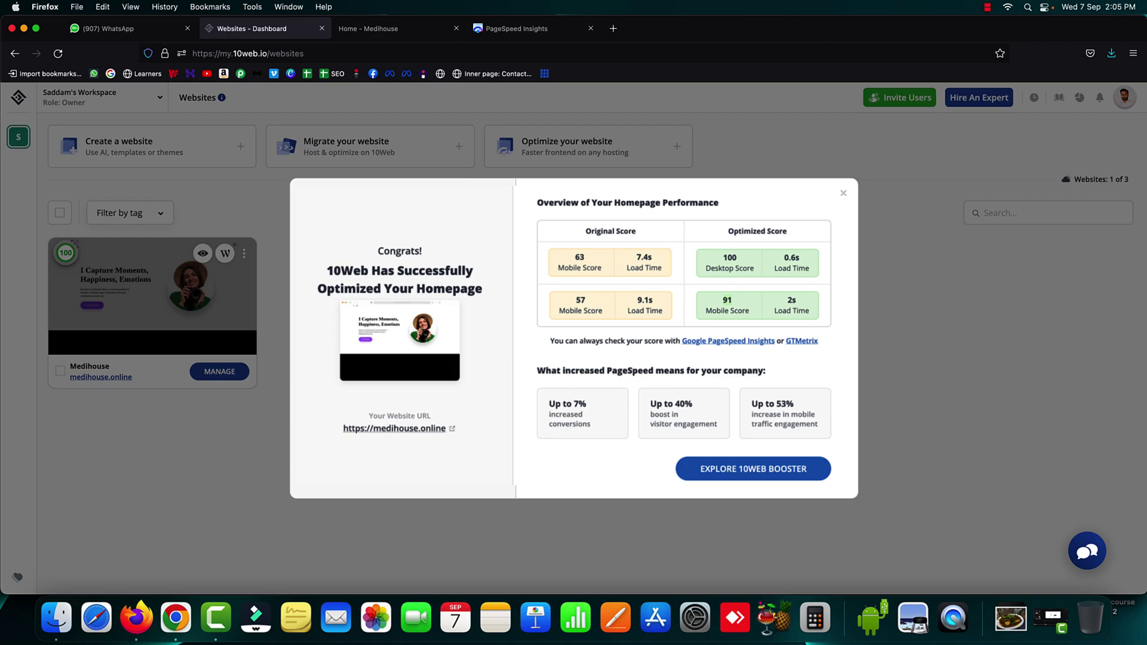
# Dismiss the Congrats performance overview and go to the workspace's Upgrade to a Higher Plan page
pyautogui.click(844, 194)
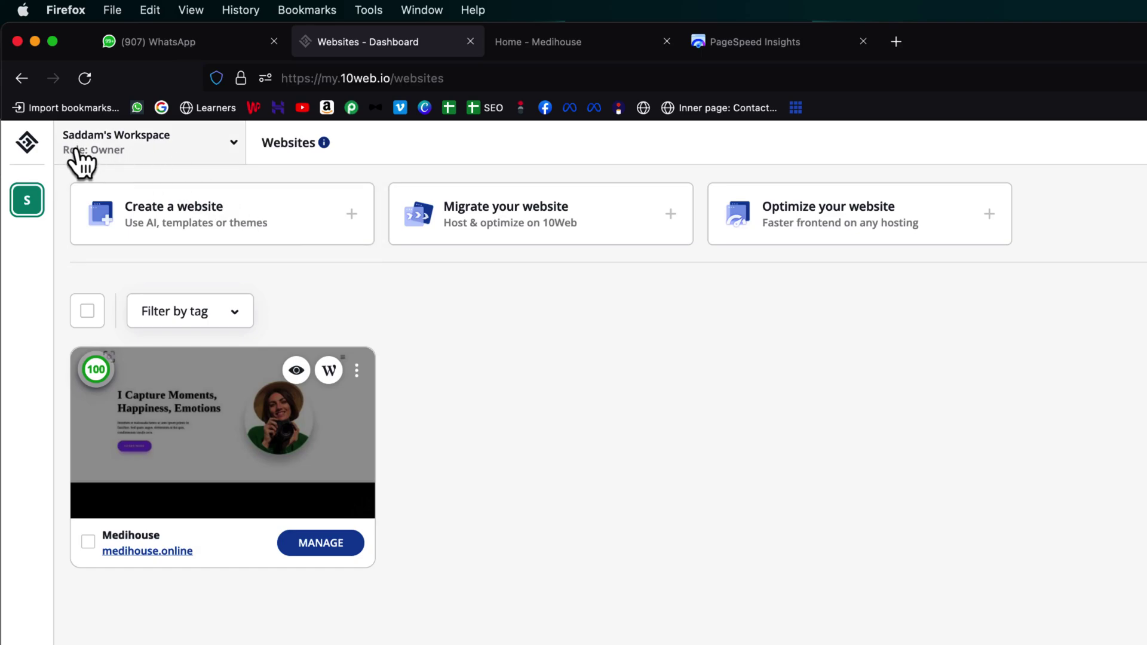
pyautogui.click(233, 146)
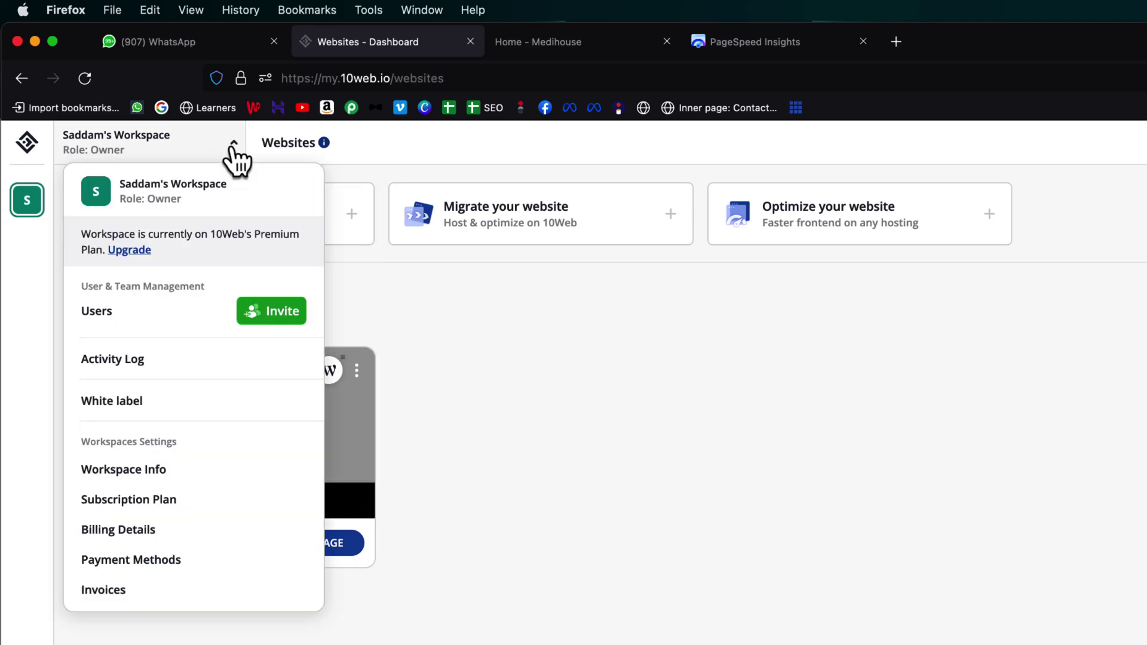
pyautogui.click(129, 249)
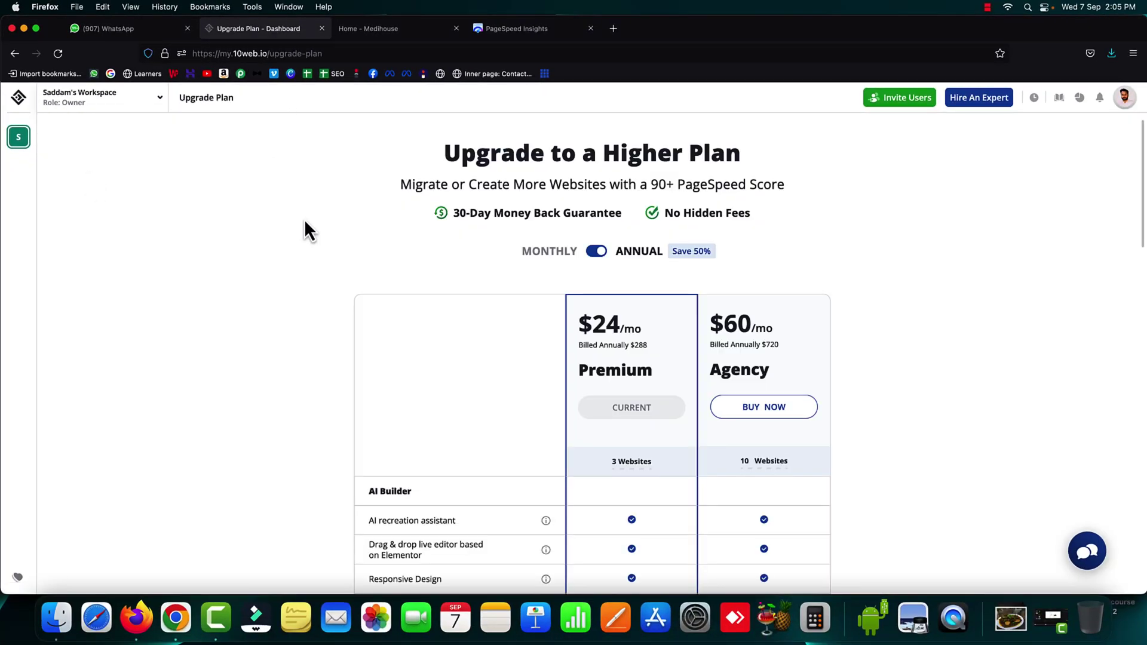
# Scroll to the AI Builder rows and highlight the features from AI recreation assistant to Theme builder
pyautogui.scroll(-3, 304, 221)
pyautogui.scroll(-3, 305, 230)
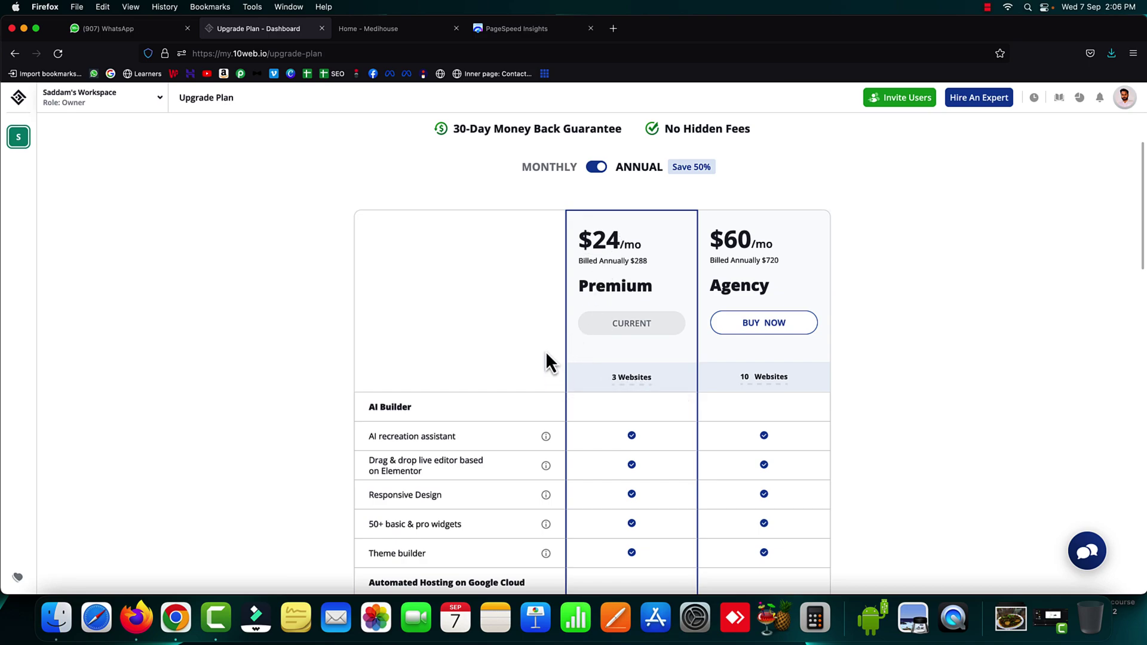
pyautogui.scroll(-4, 546, 363)
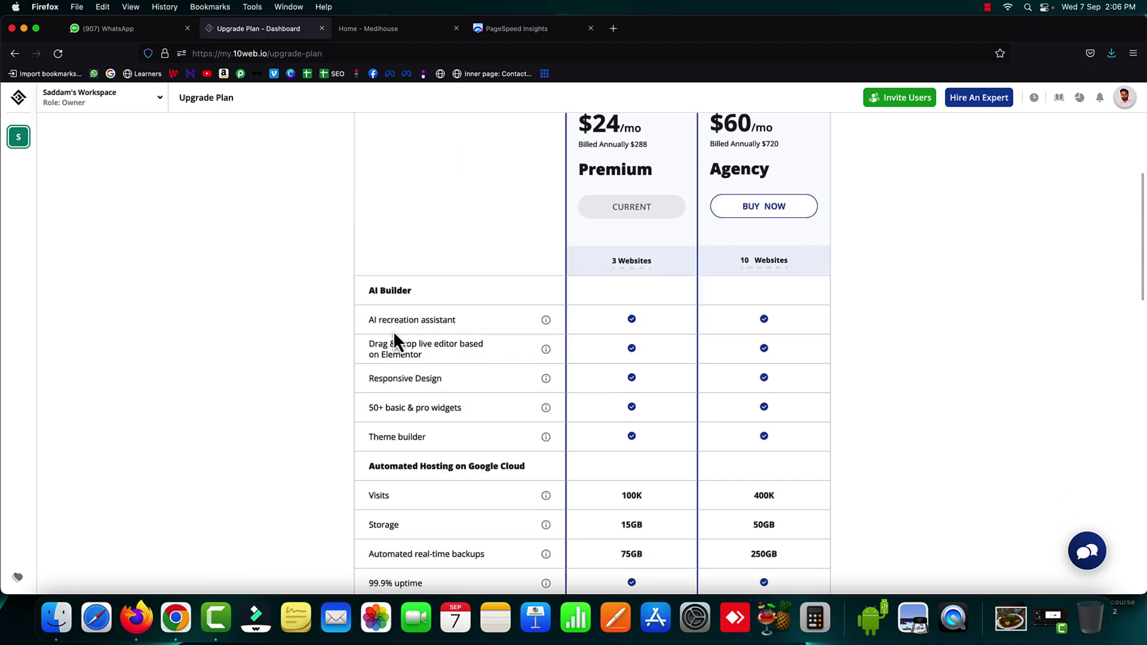
pyautogui.moveTo(371, 321); pyautogui.dragTo(427, 446)
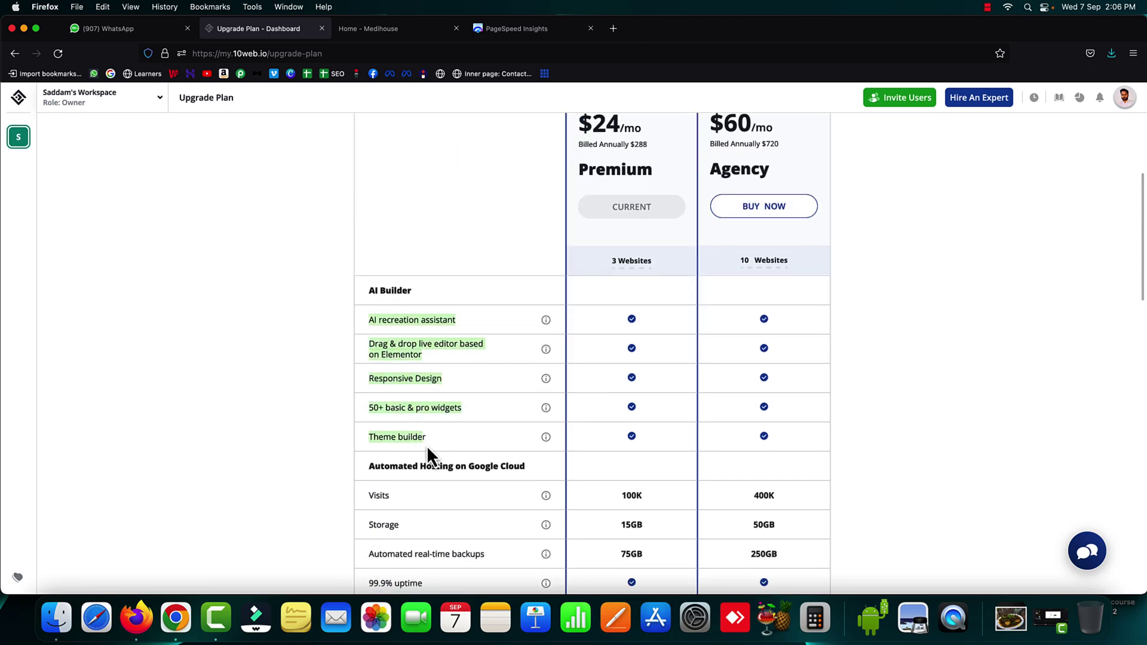
pyautogui.click(457, 436)
# Highlight Premium's hosting figures: 100K visits, 15GB storage, 75GB backups and 99.9% uptime
pyautogui.scroll(-4, 457, 436)
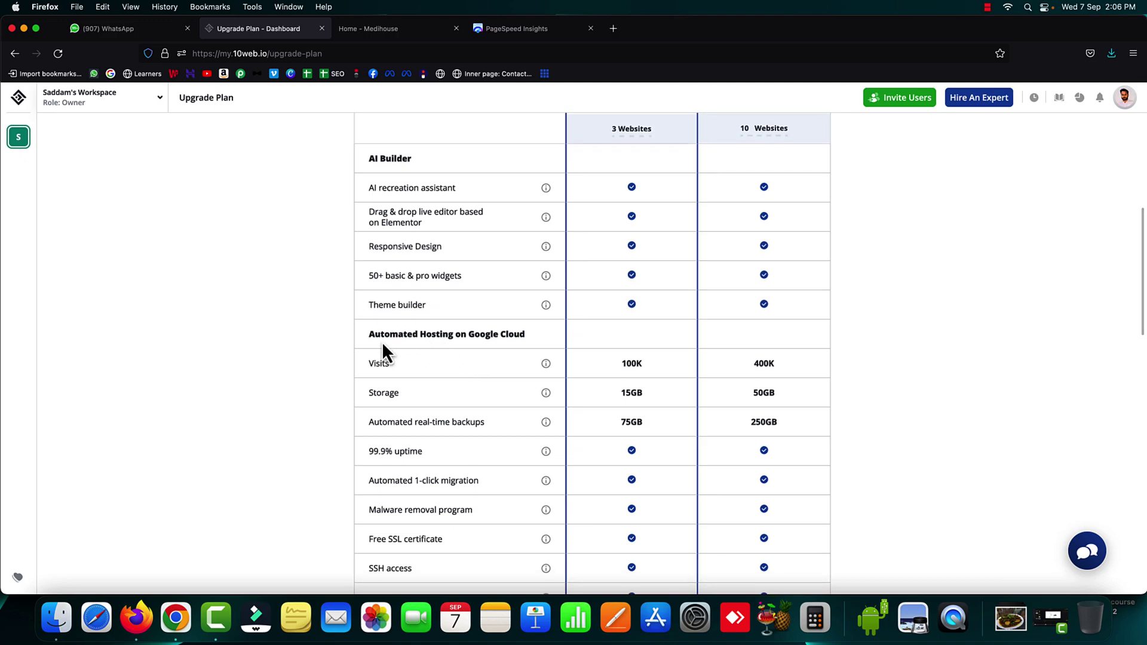
pyautogui.scroll(-1, 422, 357)
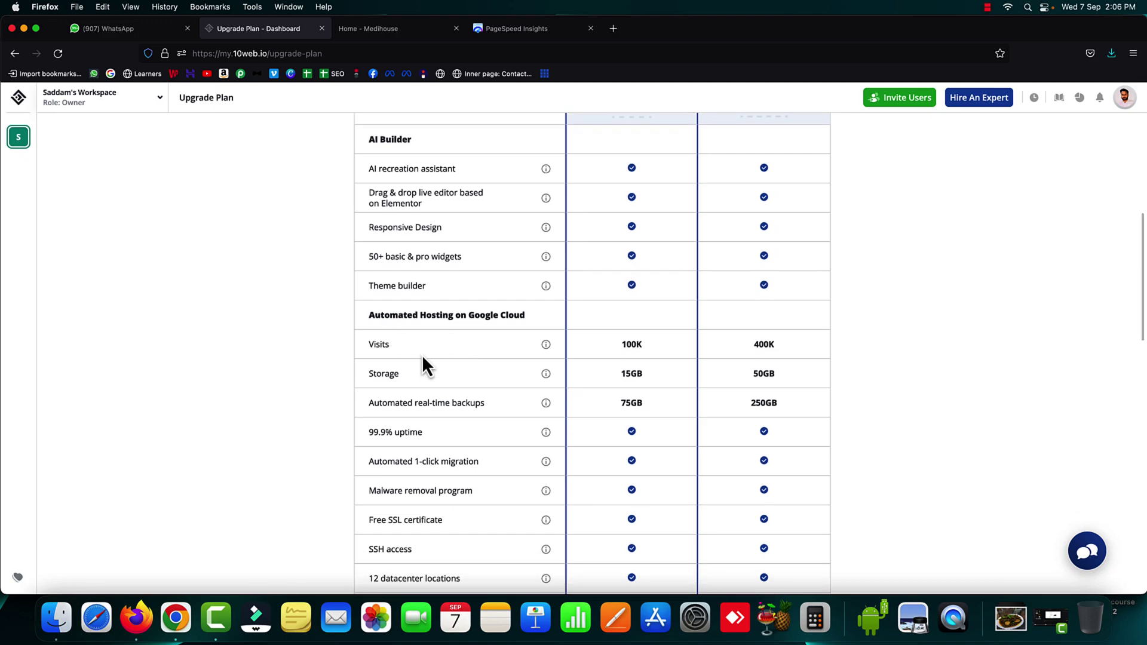
pyautogui.moveTo(620, 374); pyautogui.dragTo(645, 346)
pyautogui.moveTo(622, 404); pyautogui.dragTo(643, 404)
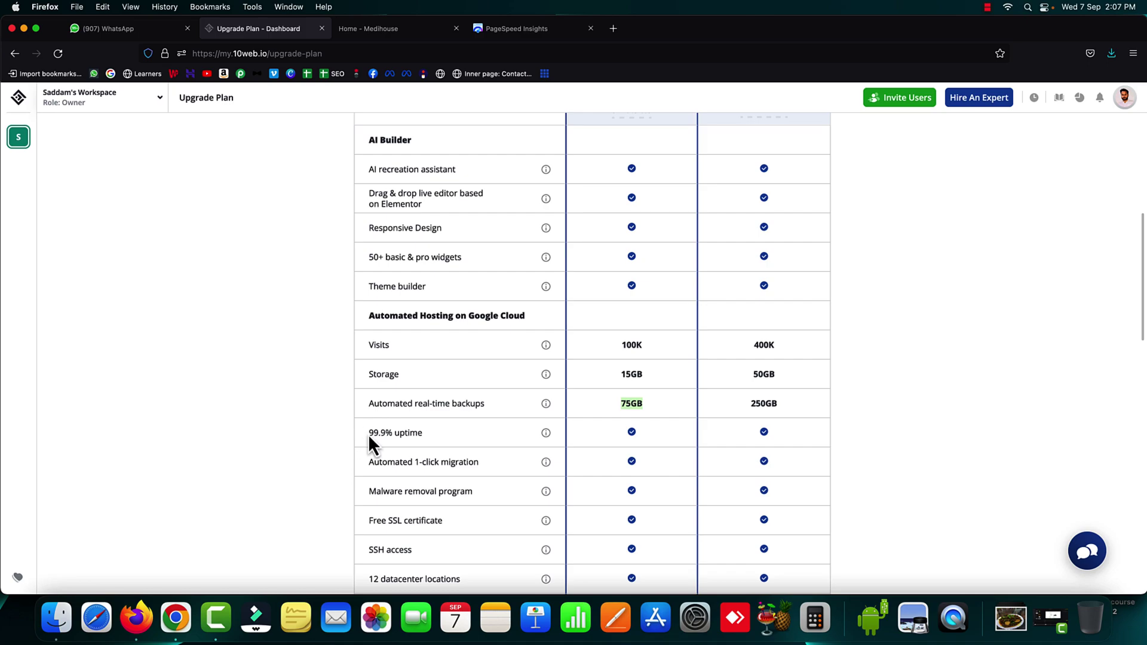
pyautogui.moveTo(368, 433); pyautogui.dragTo(408, 433)
pyautogui.scroll(-3, 453, 443)
pyautogui.scroll(-1, 452, 443)
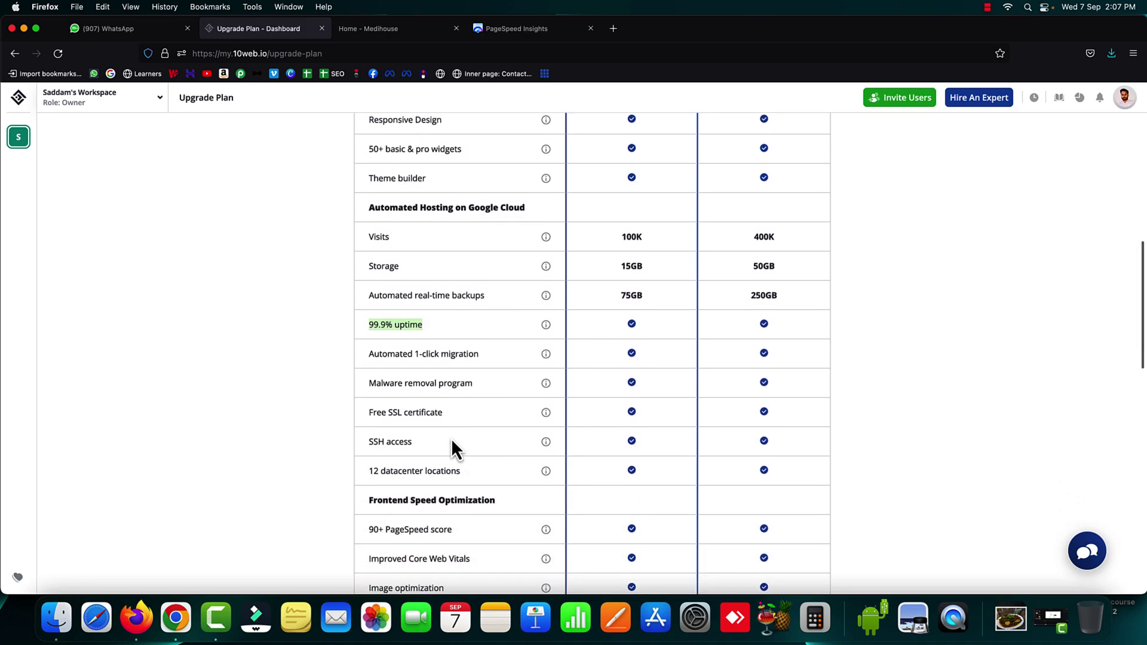
# Highlight the Frontend Speed Optimization rows, including the 90+ PageSpeed score and Image optimization
pyautogui.scroll(-5, 452, 442)
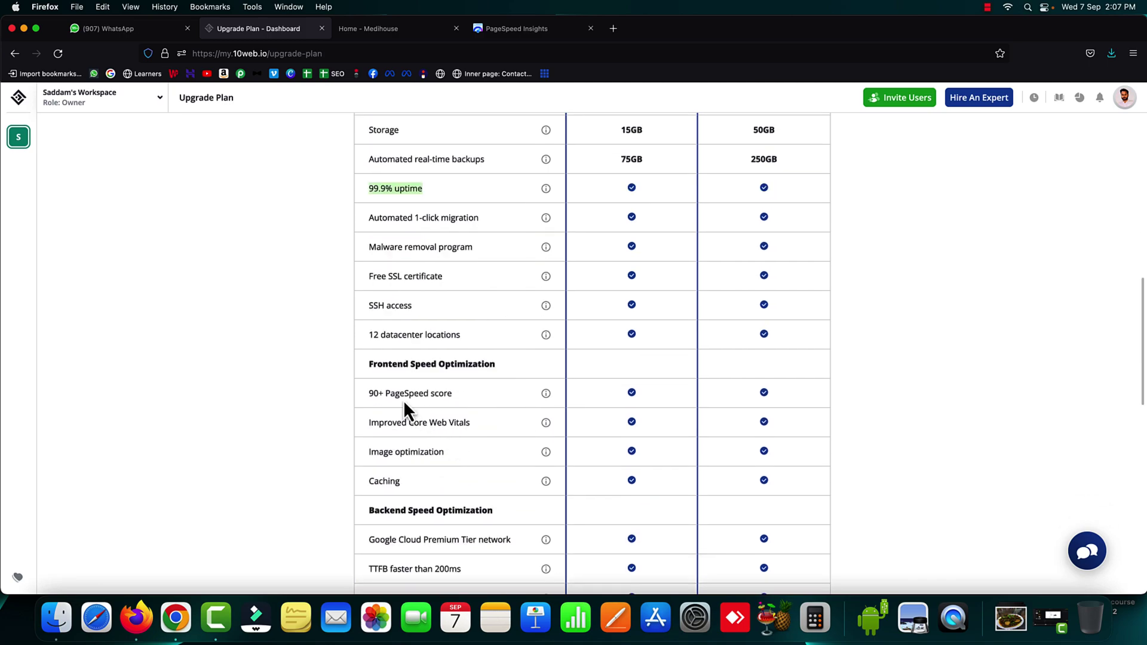
pyautogui.moveTo(370, 367); pyautogui.dragTo(491, 369)
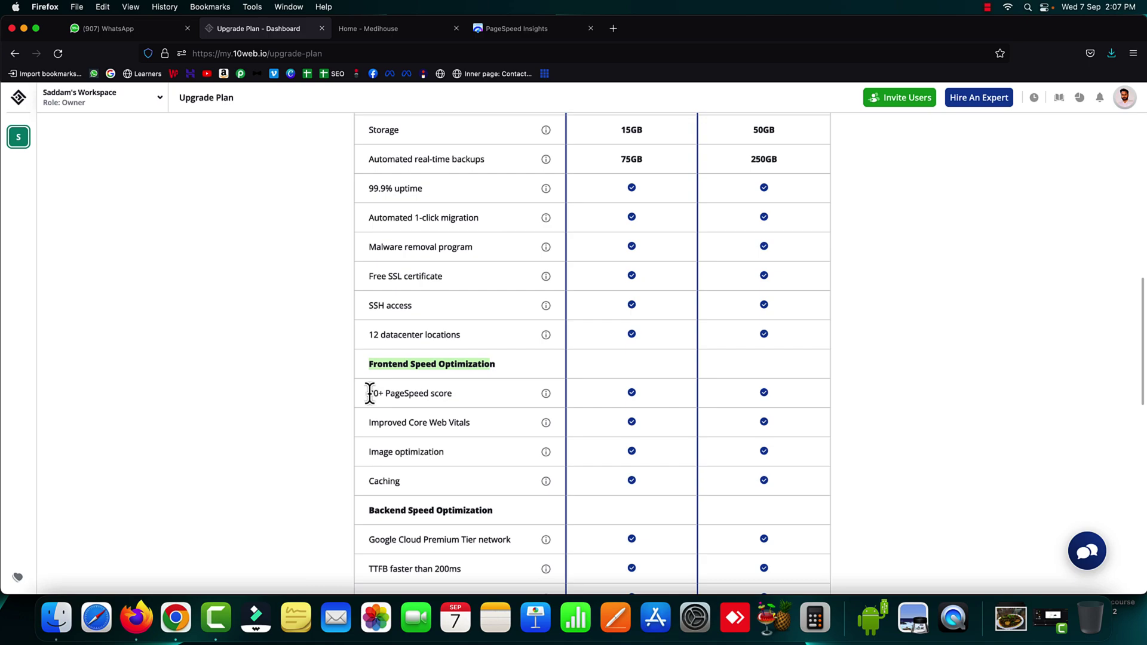
pyautogui.moveTo(369, 393); pyautogui.dragTo(471, 432)
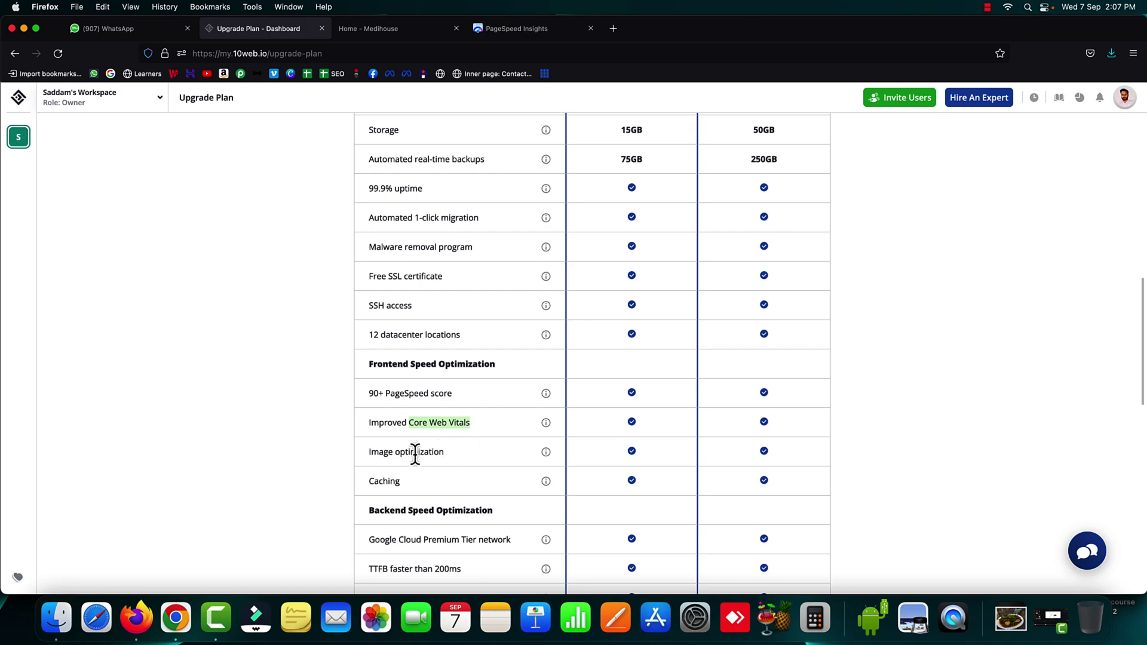
pyautogui.moveTo(371, 453); pyautogui.dragTo(425, 454)
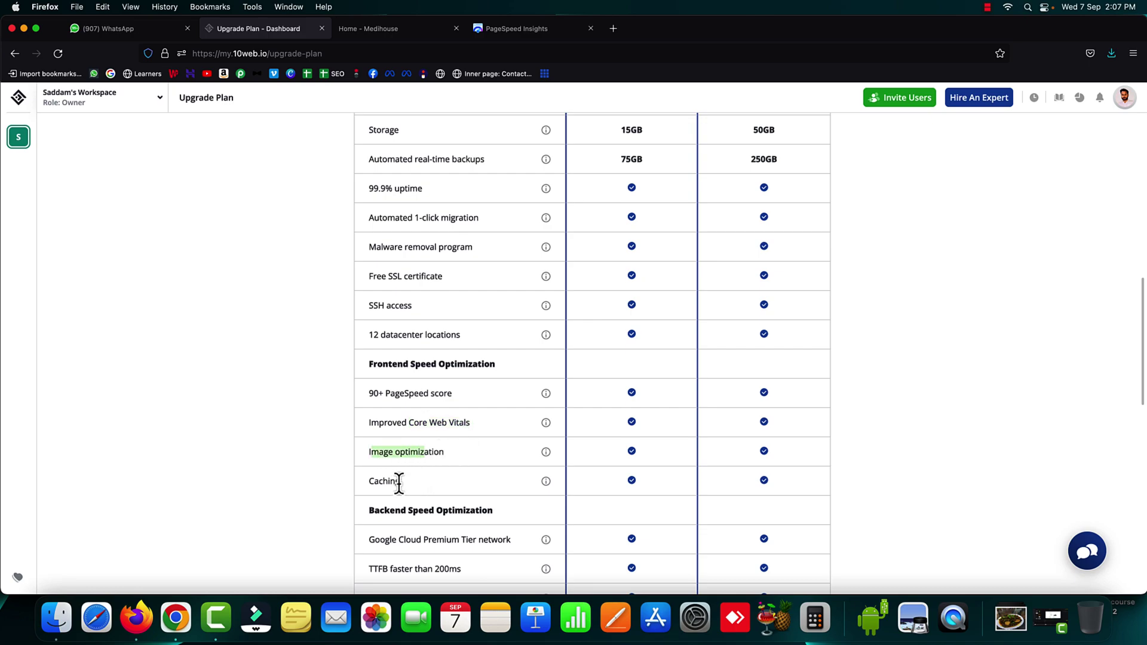
pyautogui.scroll(-5, 482, 478)
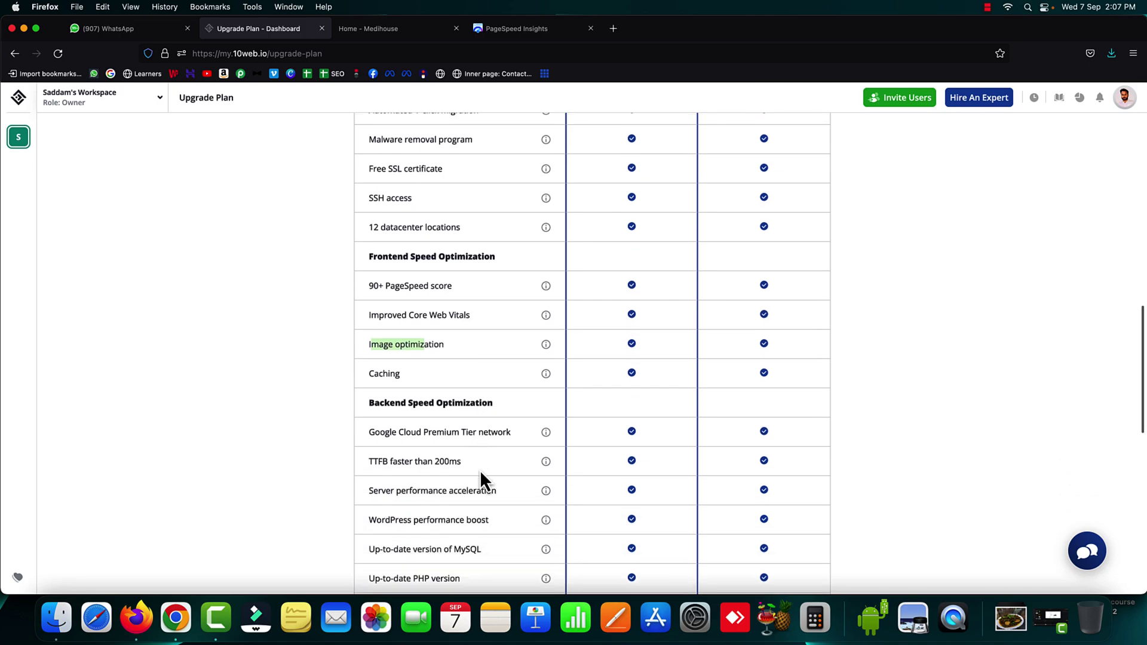
# Highlight Backend Speed Optimization features from Google Cloud network to MySQL, then scroll back up
pyautogui.click(370, 303)
pyautogui.moveTo(370, 303); pyautogui.dragTo(493, 303)
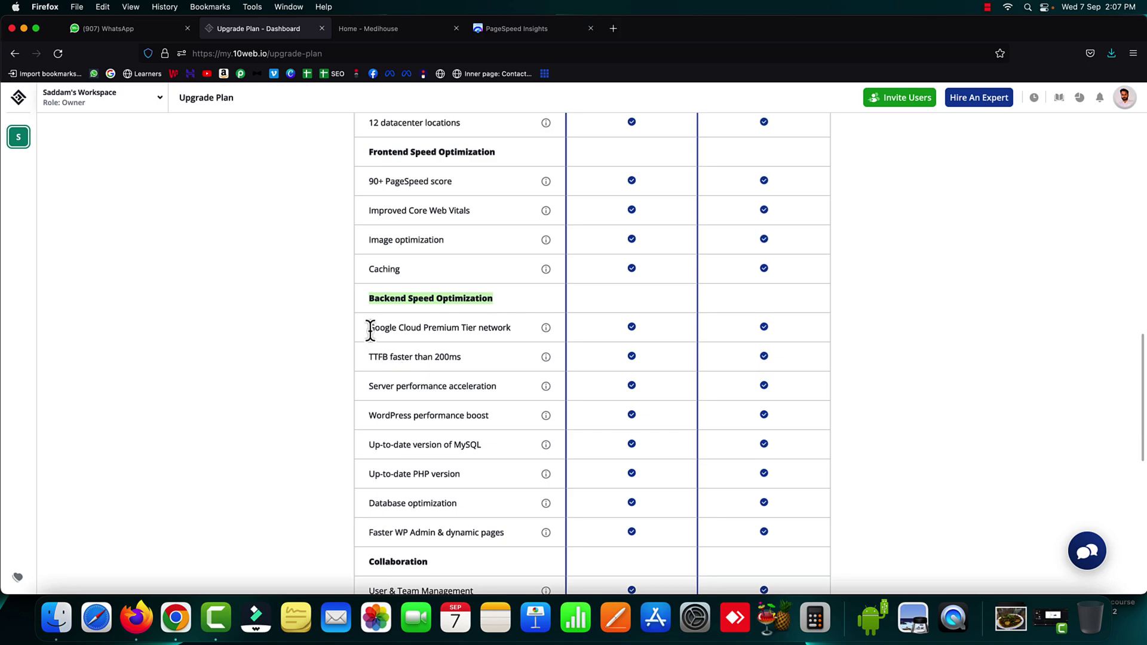
pyautogui.moveTo(366, 328); pyautogui.dragTo(398, 533)
pyautogui.click(398, 533)
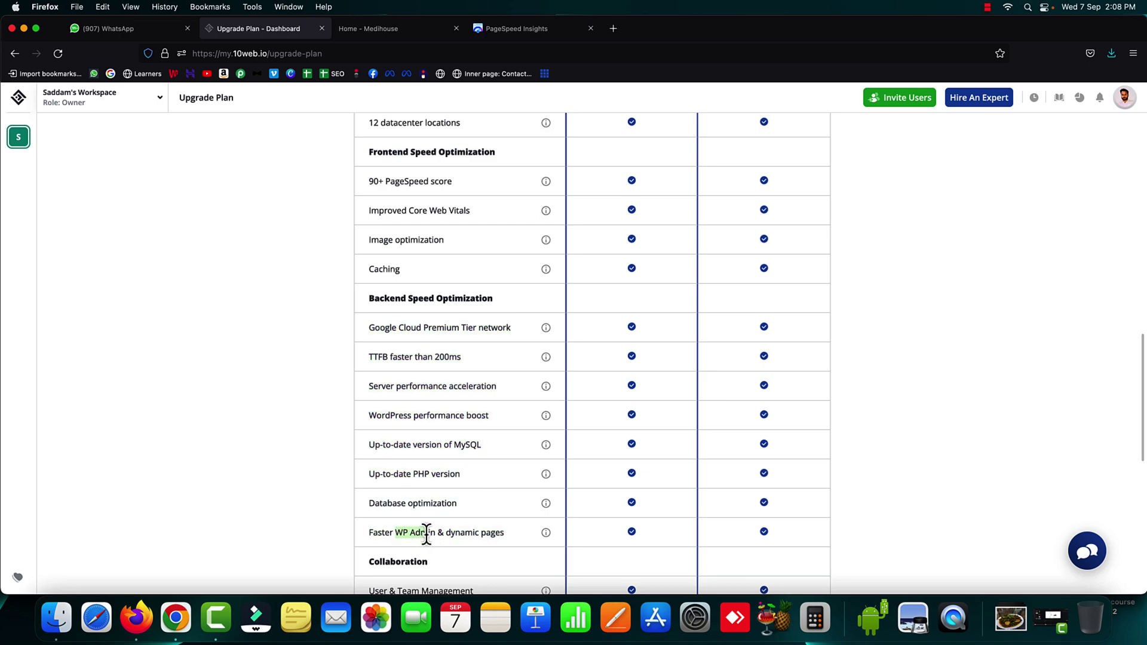
pyautogui.scroll(-5, 475, 531)
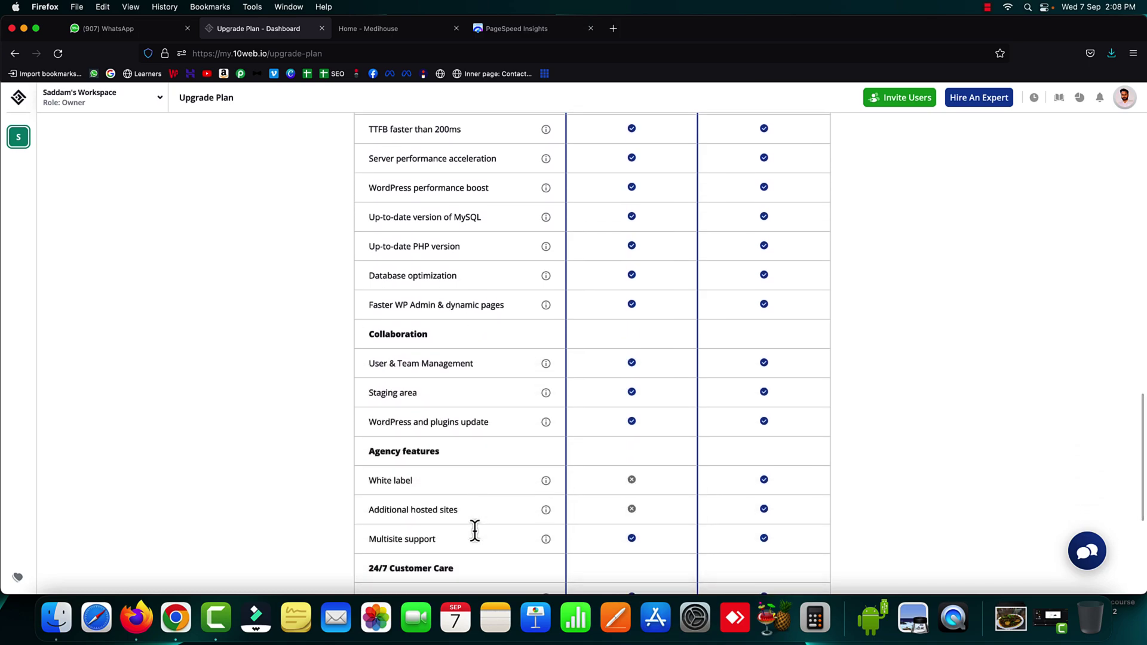
pyautogui.scroll(15, 507, 507)
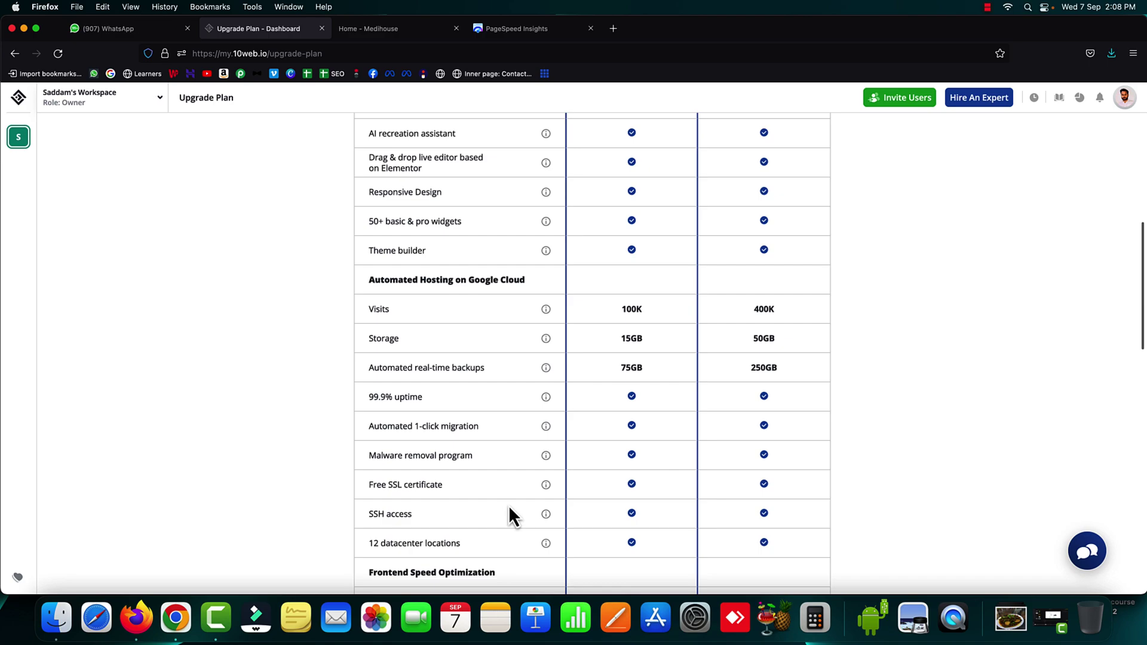
pyautogui.scroll(5, 510, 507)
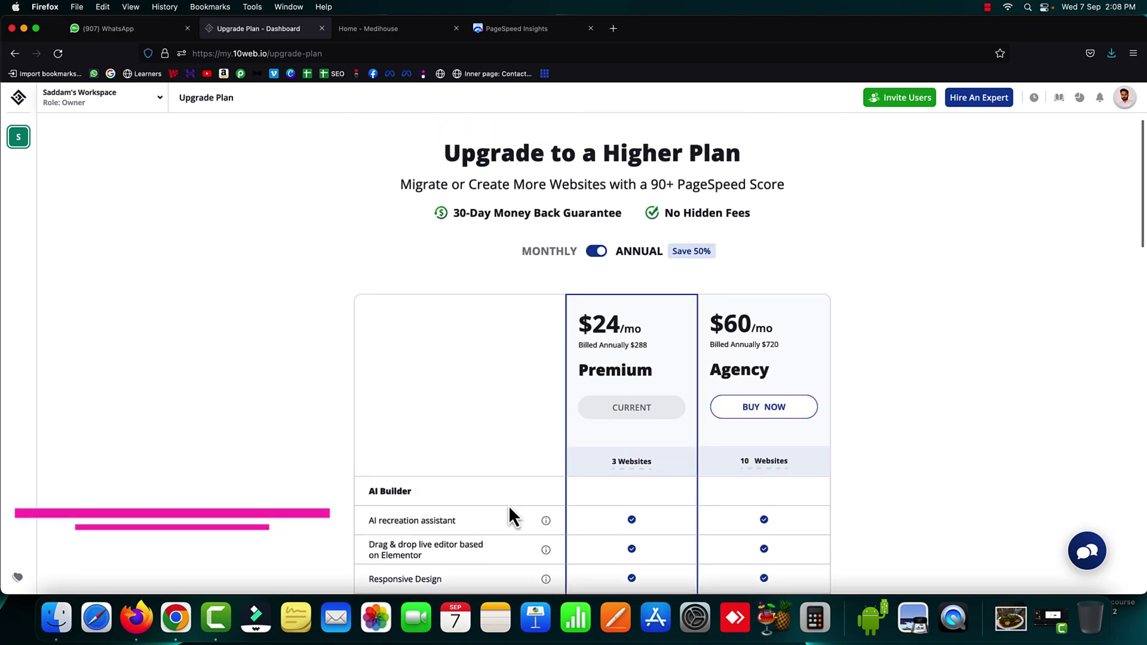